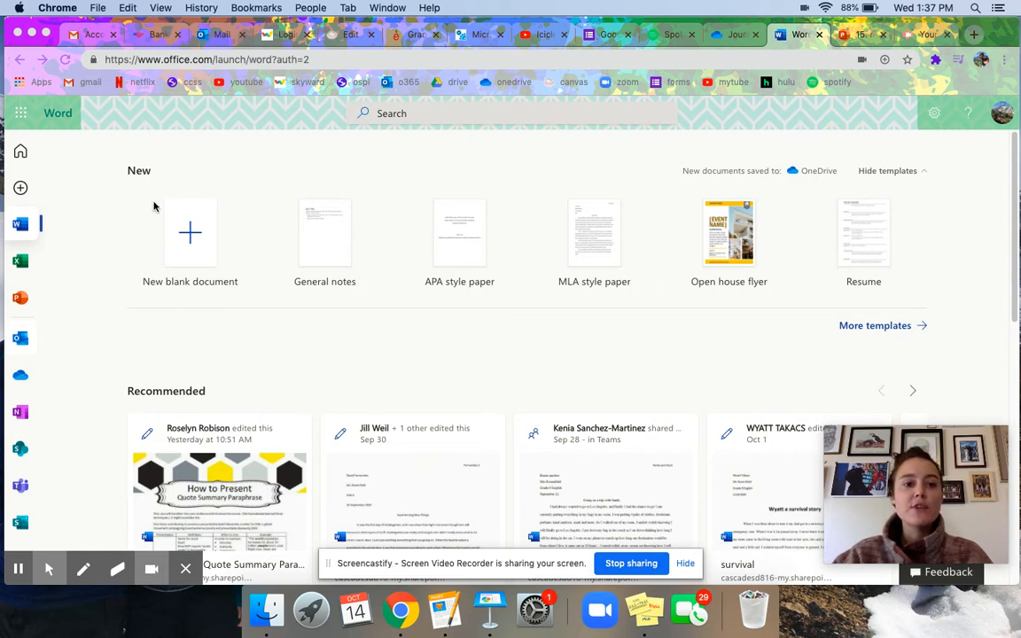
Start a new document from the Chronological Resume (Modern design) template in the full template gallery.
left_click(896, 327)
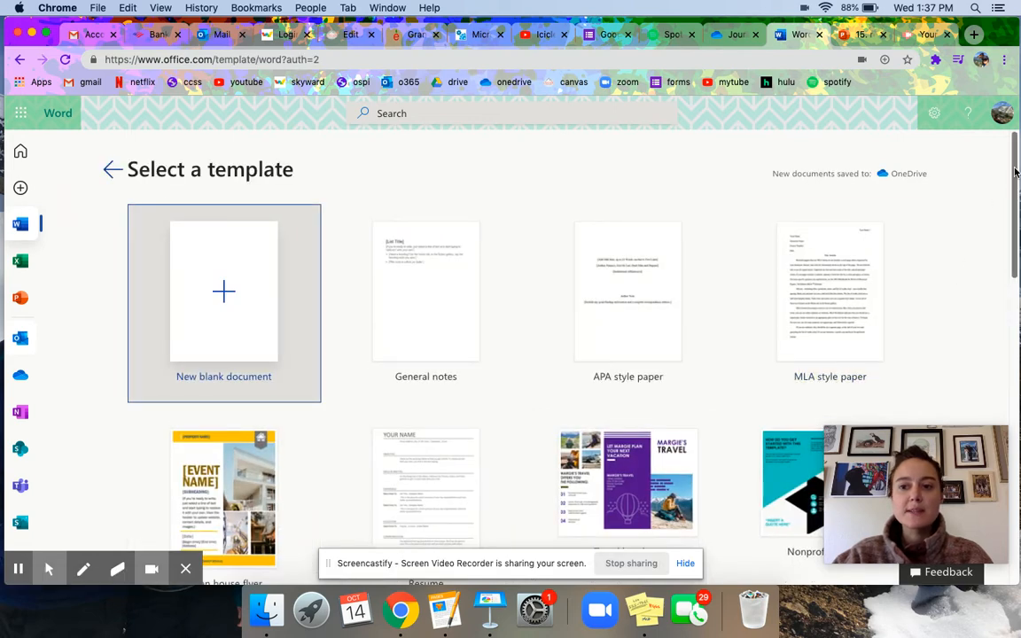
left_click_drag(1016, 171, 1015, 471)
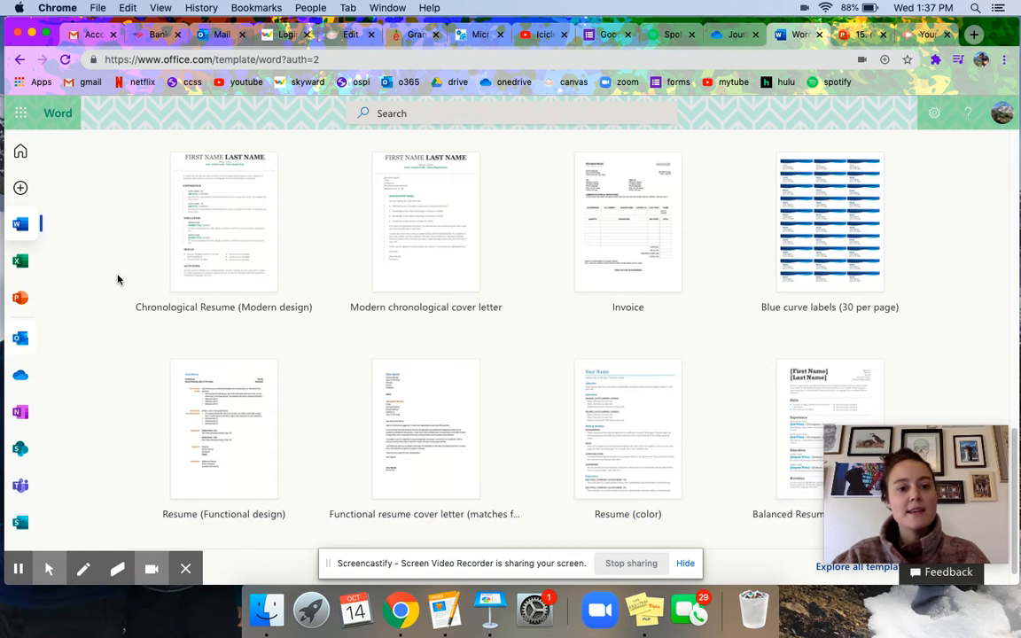
left_click(242, 252)
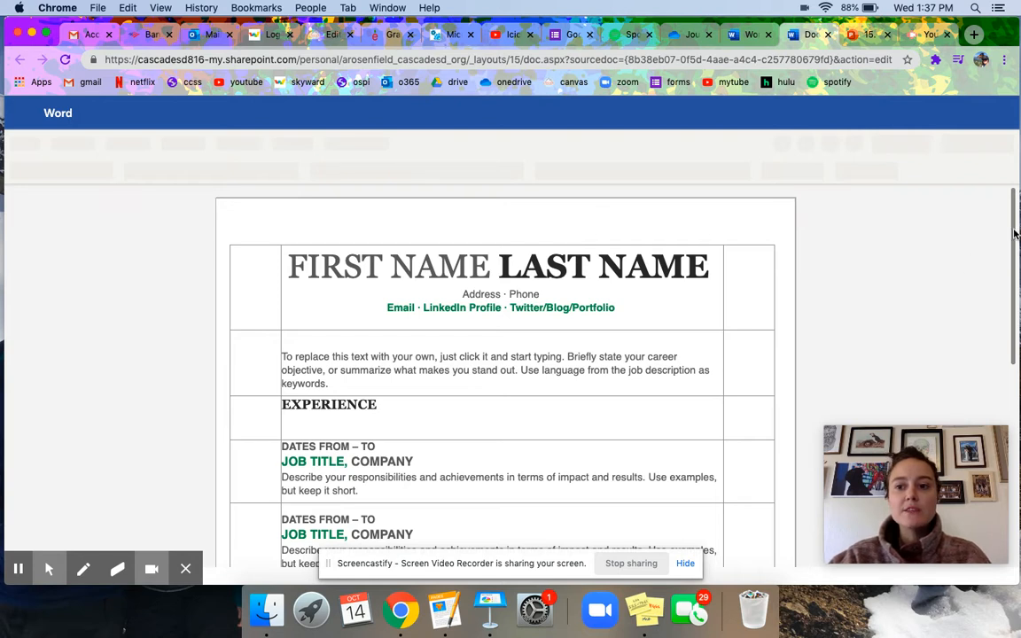
Scroll the newly loaded Document3 résumé back up to its name heading.
left_click_drag(1016, 233, 1013, 240)
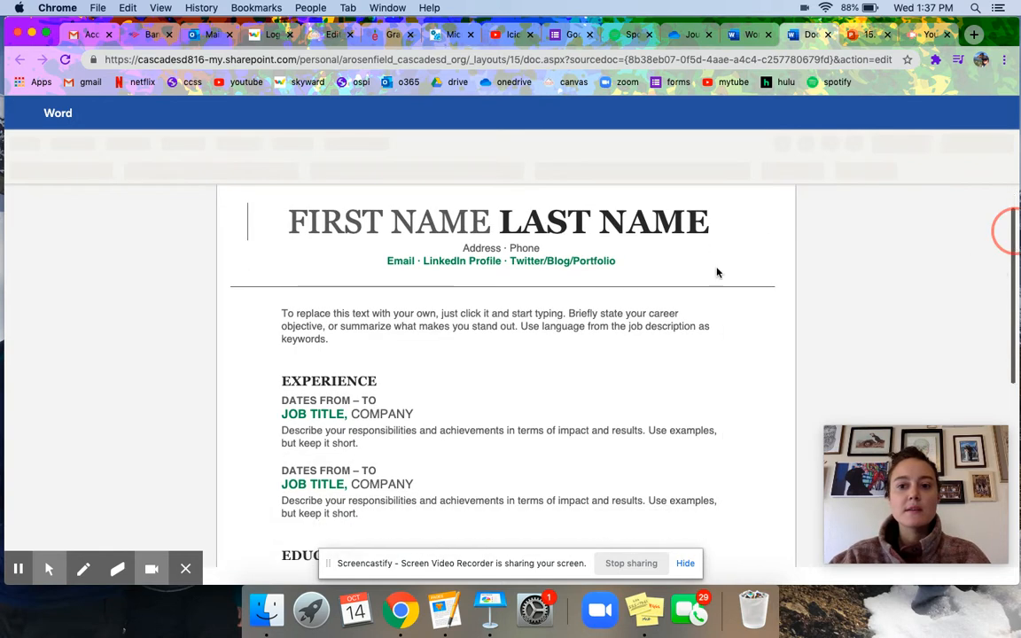
scroll(627, 211, "down", 1)
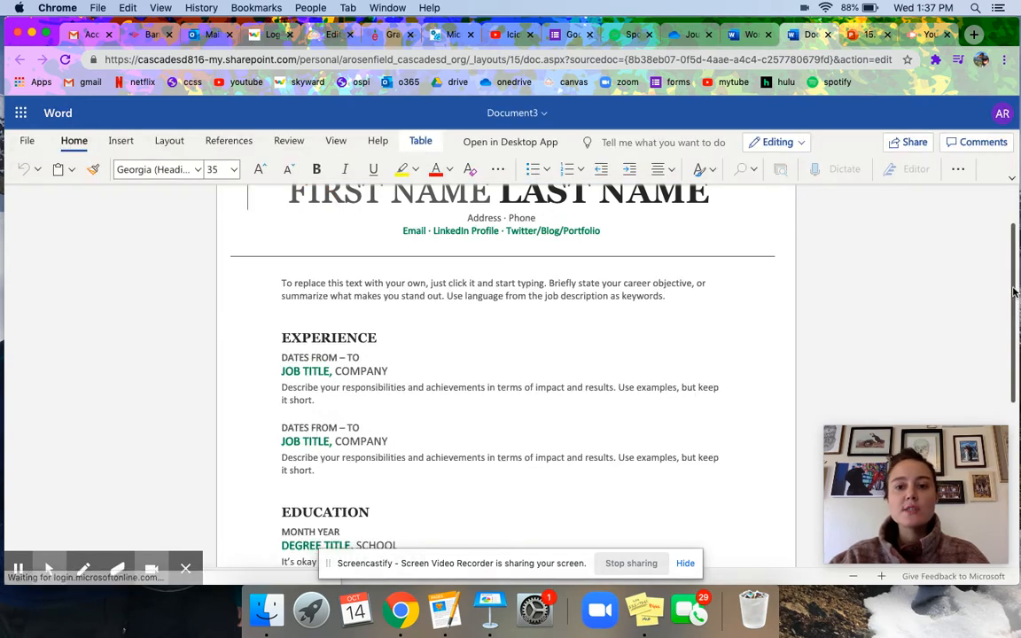
left_click_drag(1015, 308, 1016, 284)
left_click(827, 303)
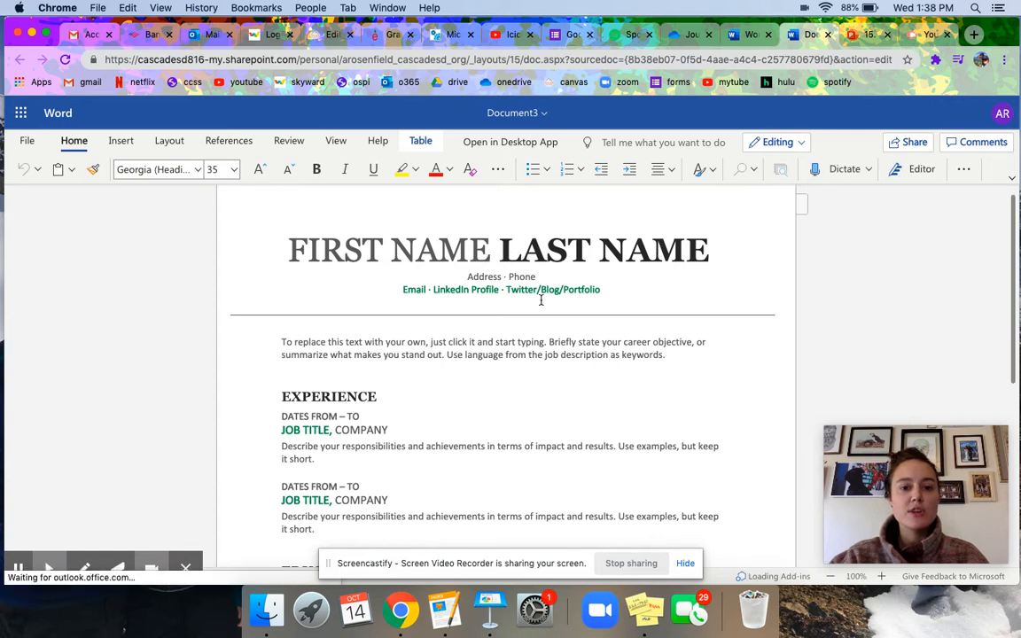
left_click_drag(487, 250, 336, 254)
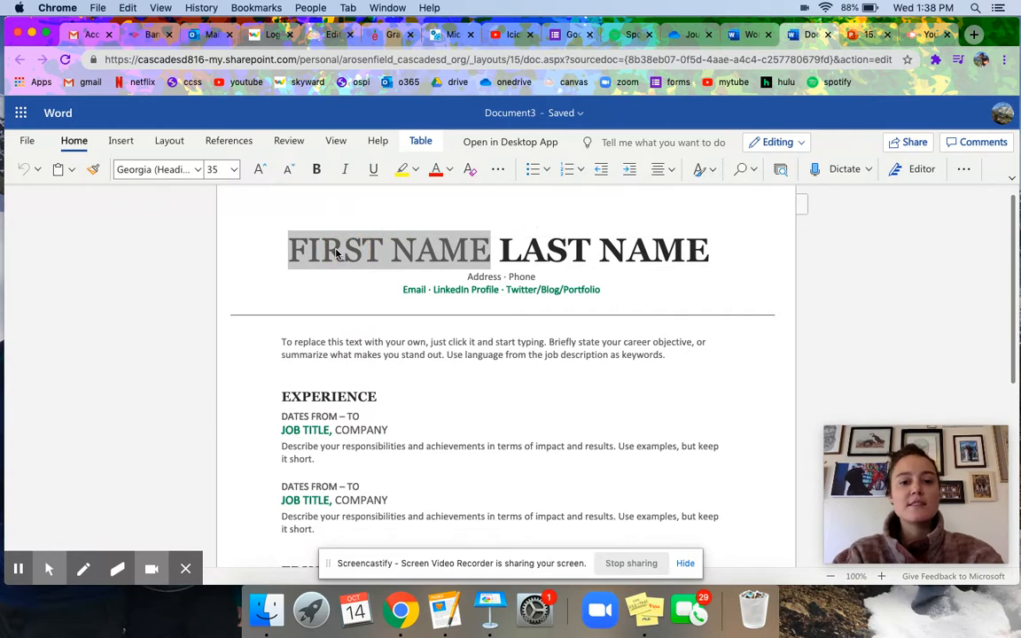
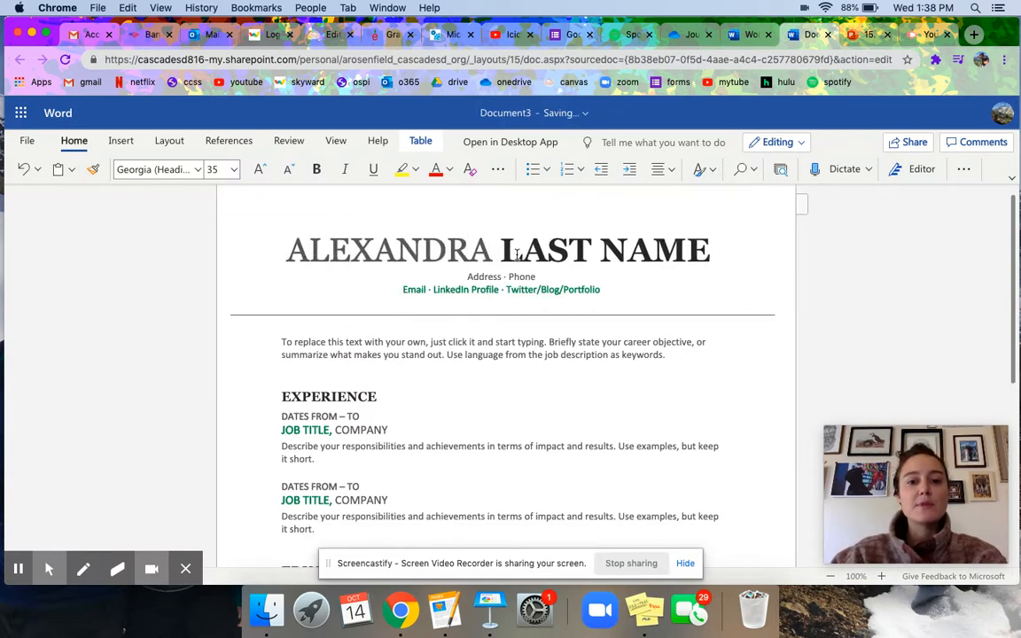
Replace the FIRST NAME and LAST NAME placeholders with the applicant's own first name and surname.
left_click(619, 252)
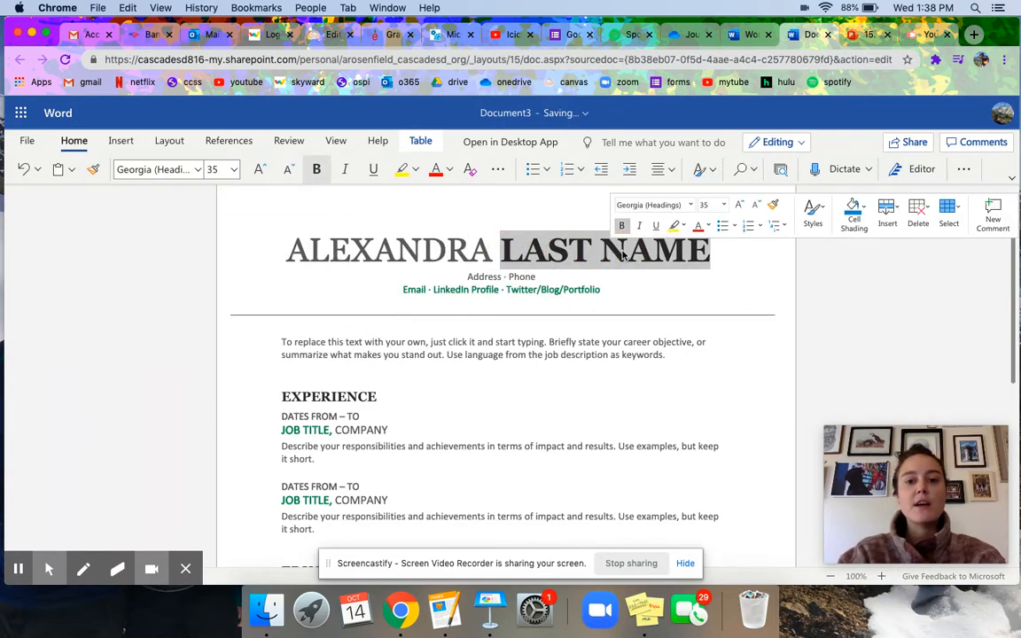
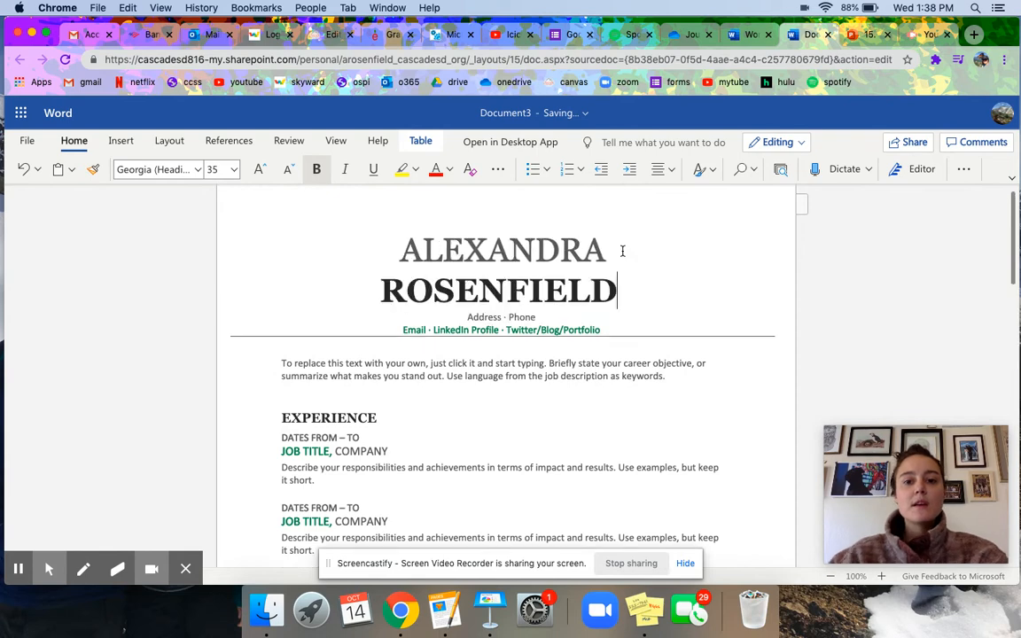
left_click_drag(1014, 220, 1015, 250)
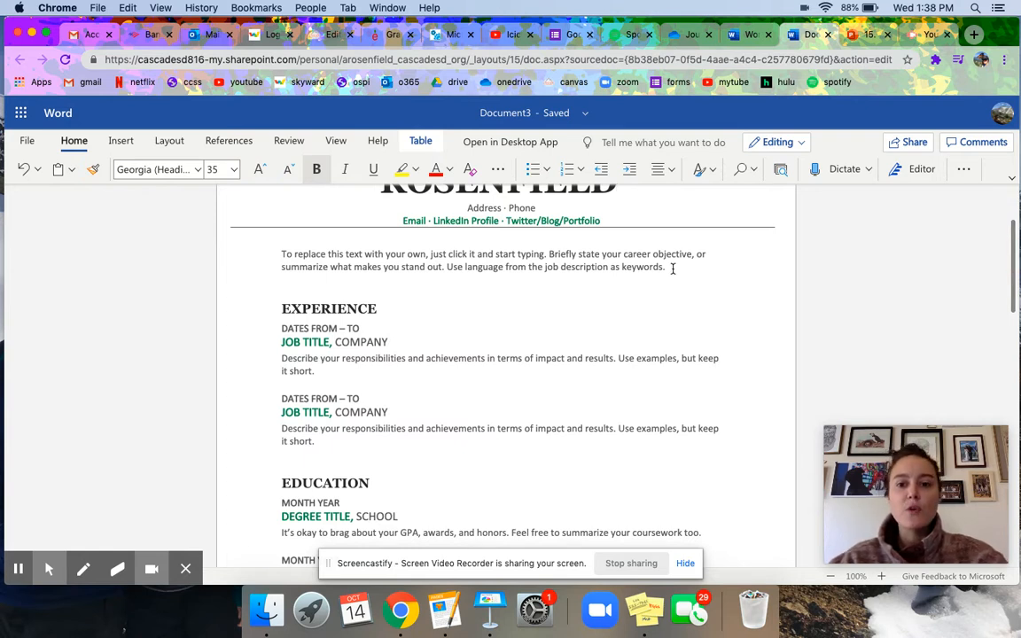
left_click_drag(667, 267, 277, 256)
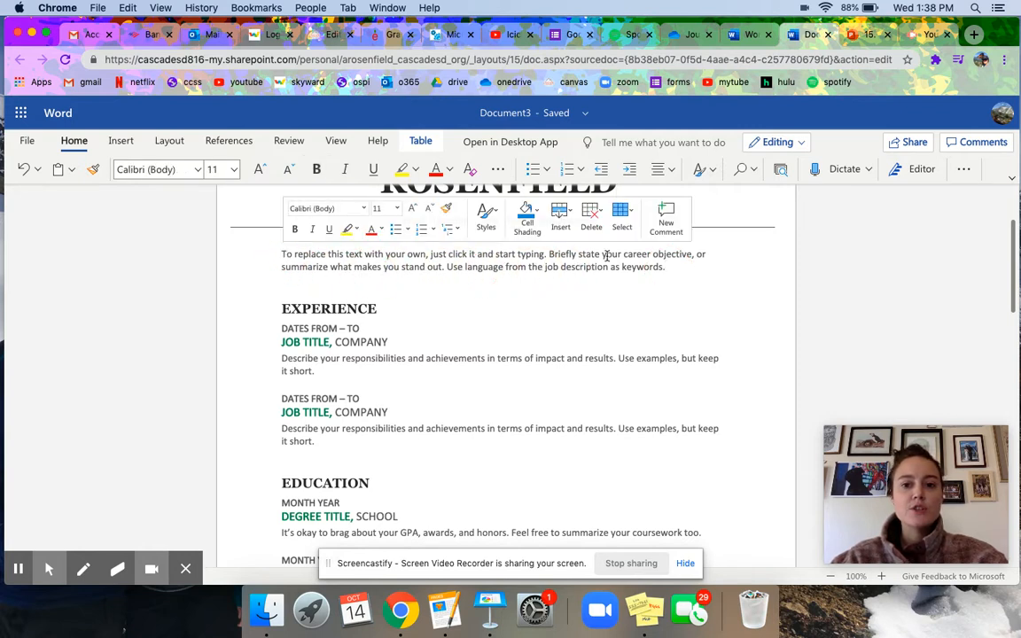
Overwrite the objective placeholder paragraph with 'To obtain a job in the service industry.'.
triple_click(656, 267)
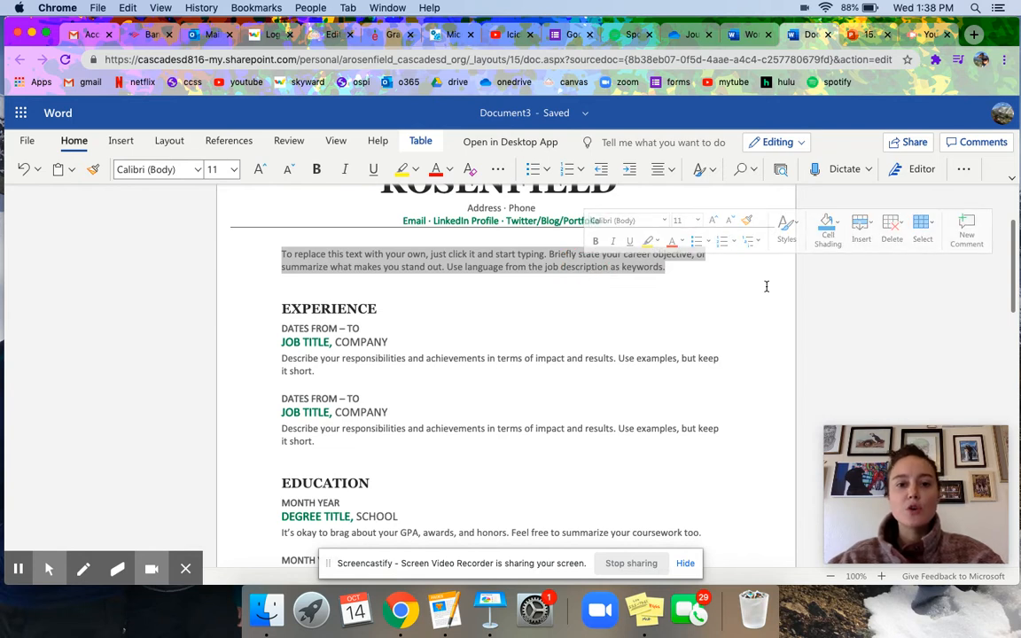
type("T")
type("o obtain")
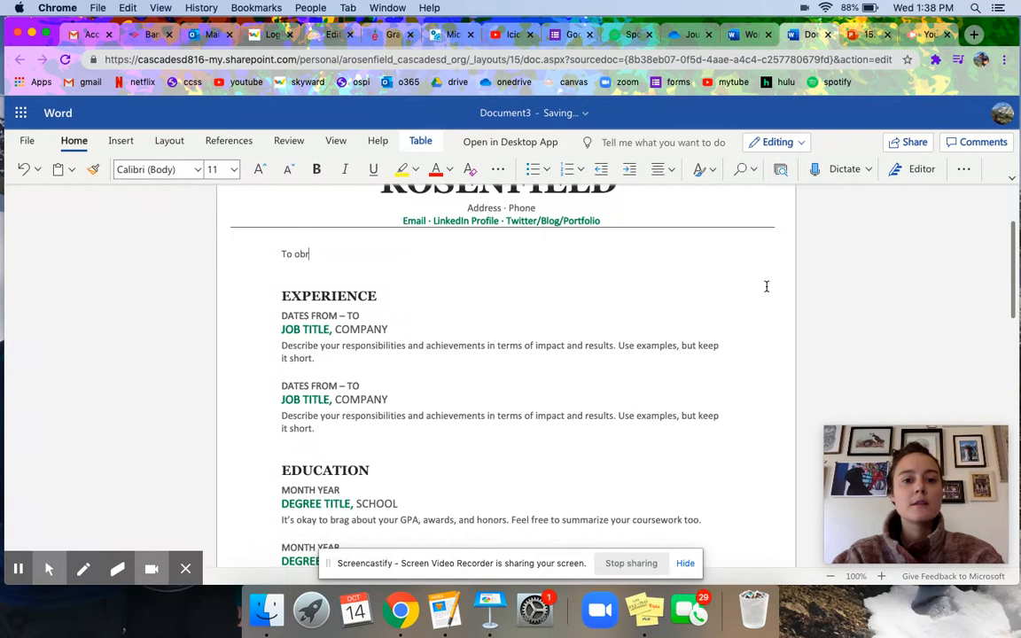
type(" a job in the serv")
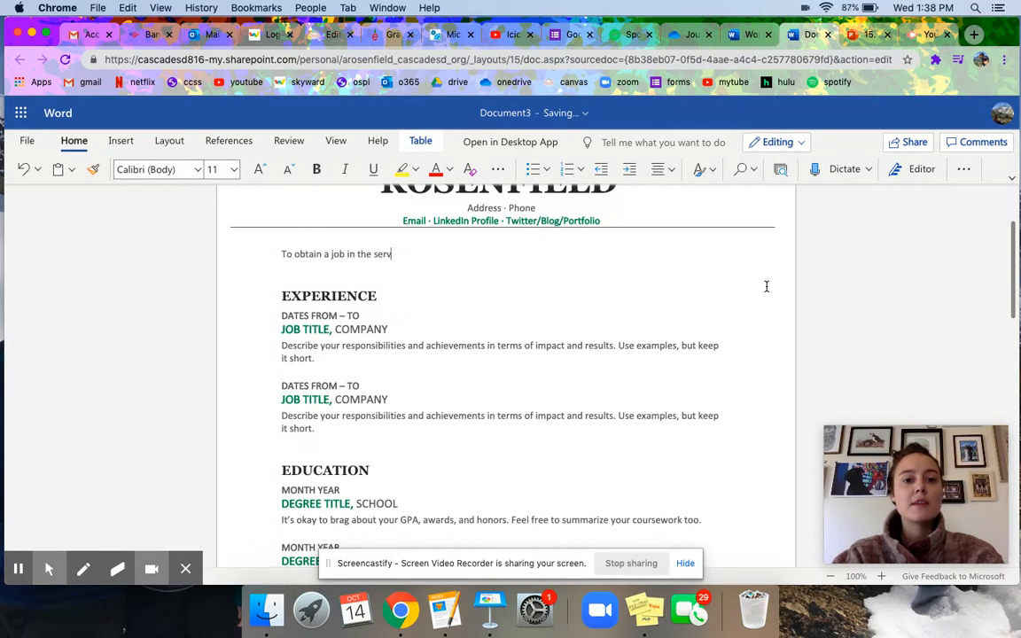
type("ice industry.")
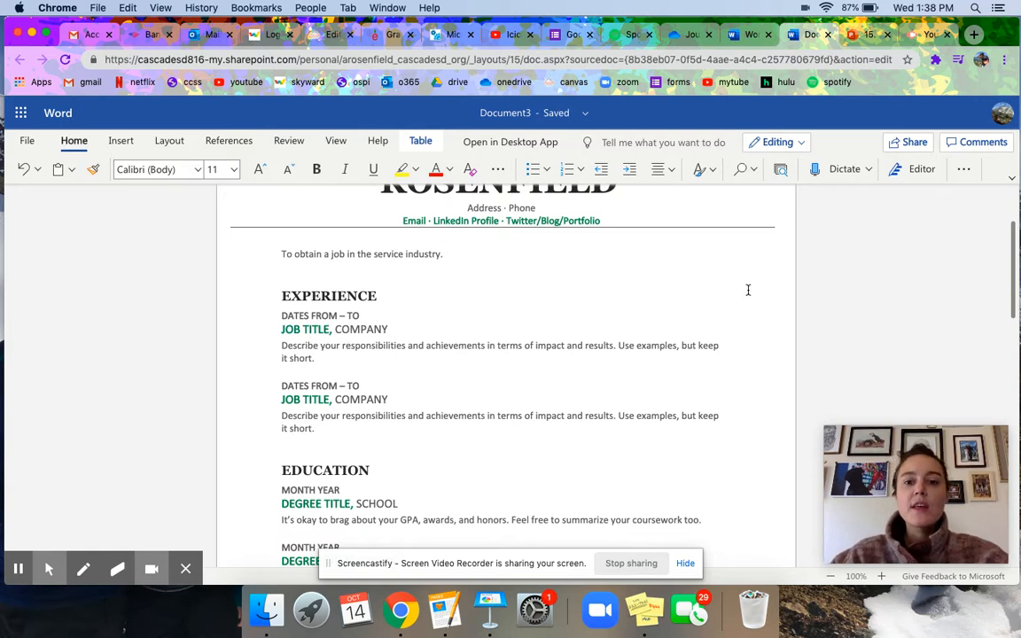
left_click(1015, 269)
scroll(1015, 269, "down", 2)
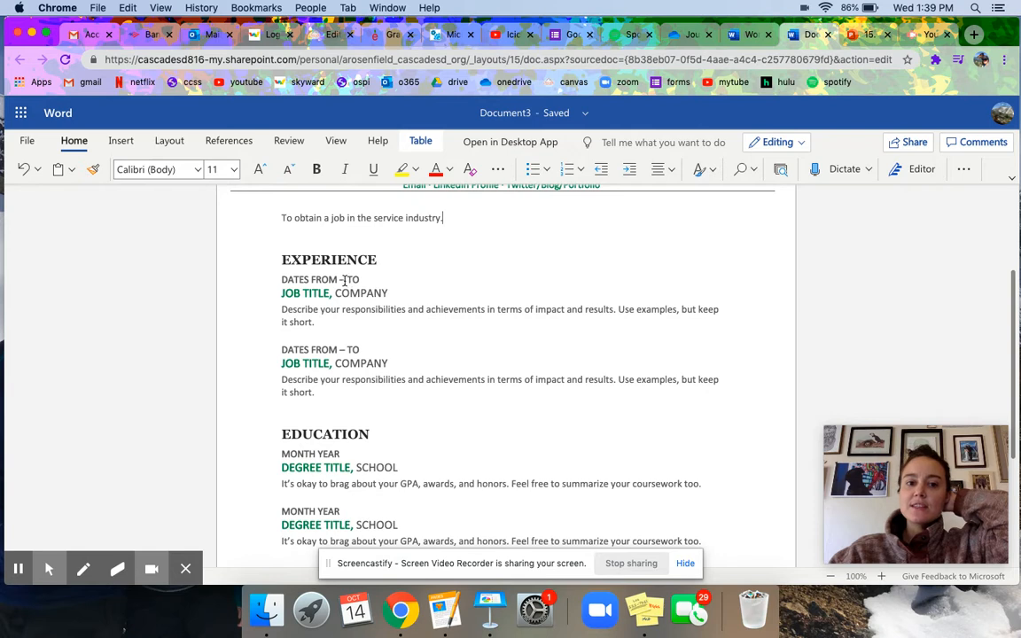
Change the first experience entry's dates to DATE STARTED – TO PRESENT.
left_click_drag(338, 280, 291, 281)
type("DATE STARTED")
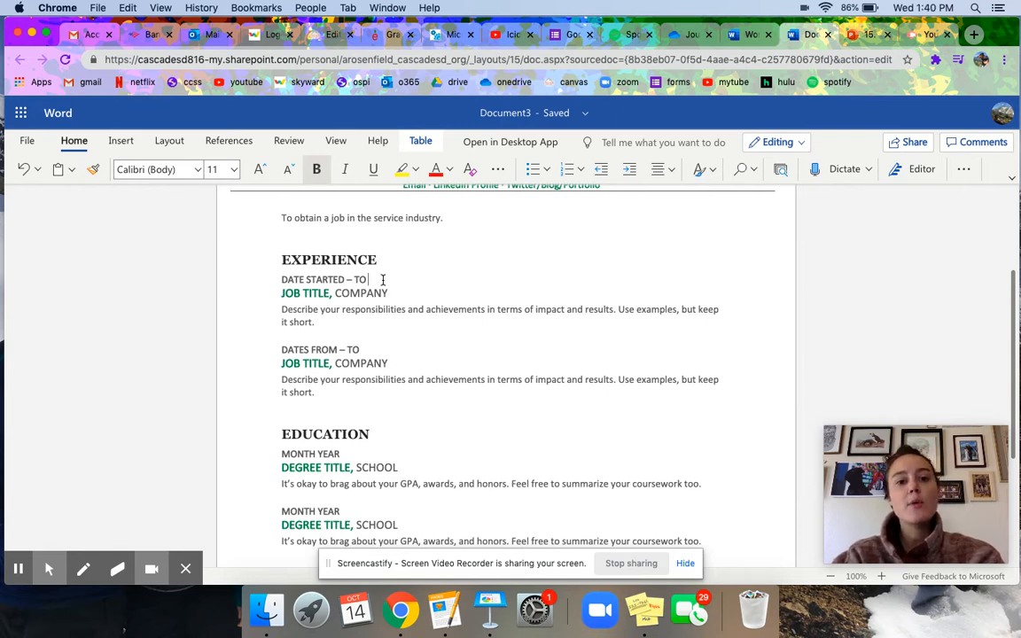
type("PRES")
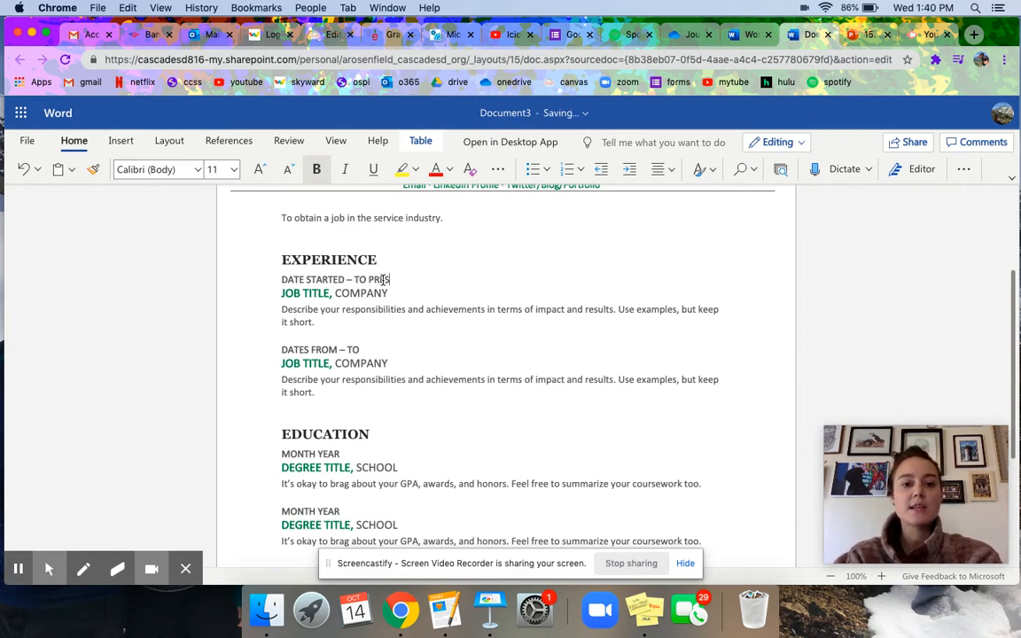
type("ENT")
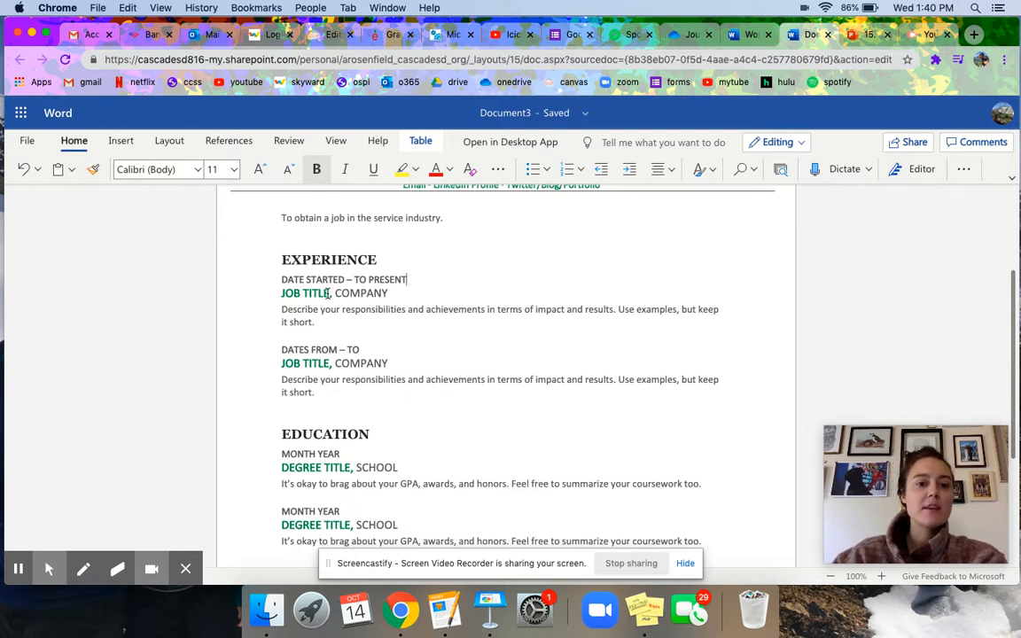
Set the job title to TEACHER and the company to CASCADE SCHOOL DISTRICT.
left_click_drag(330, 294, 284, 293)
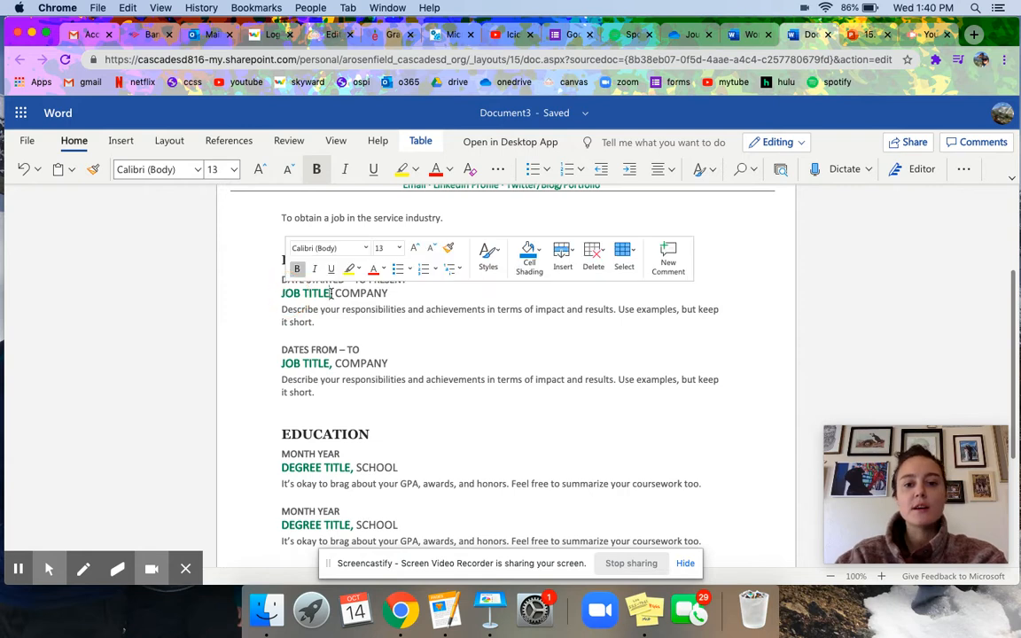
key("BackSpace")
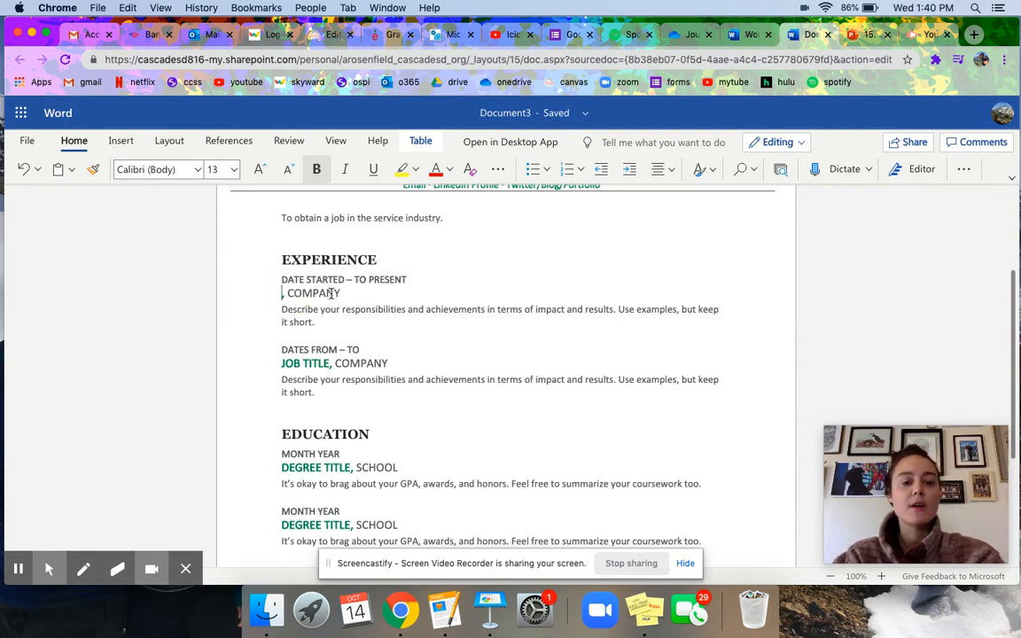
type("TEACHER")
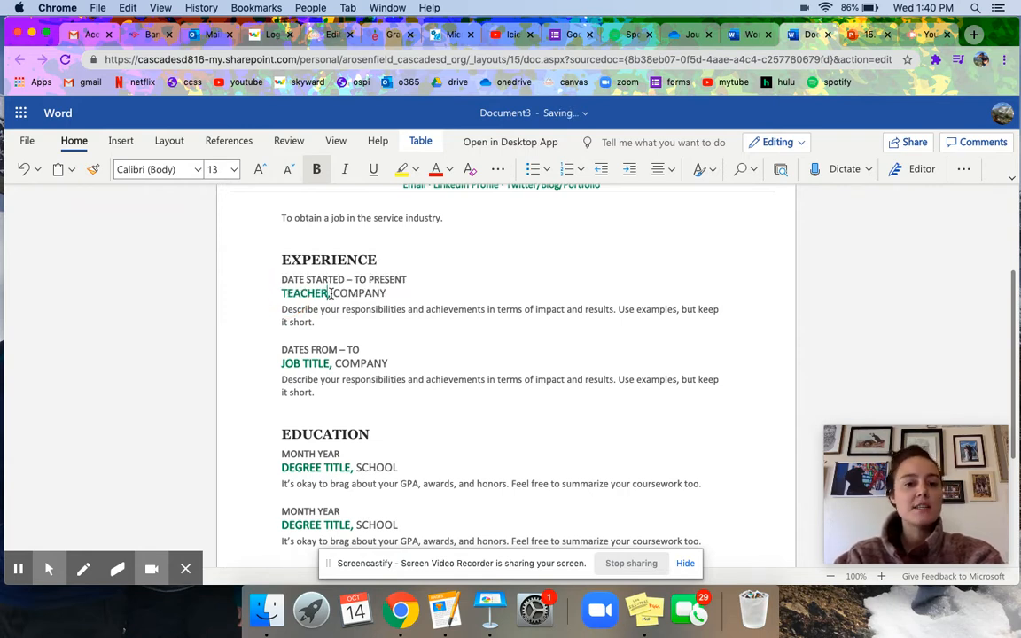
double_click(358, 293)
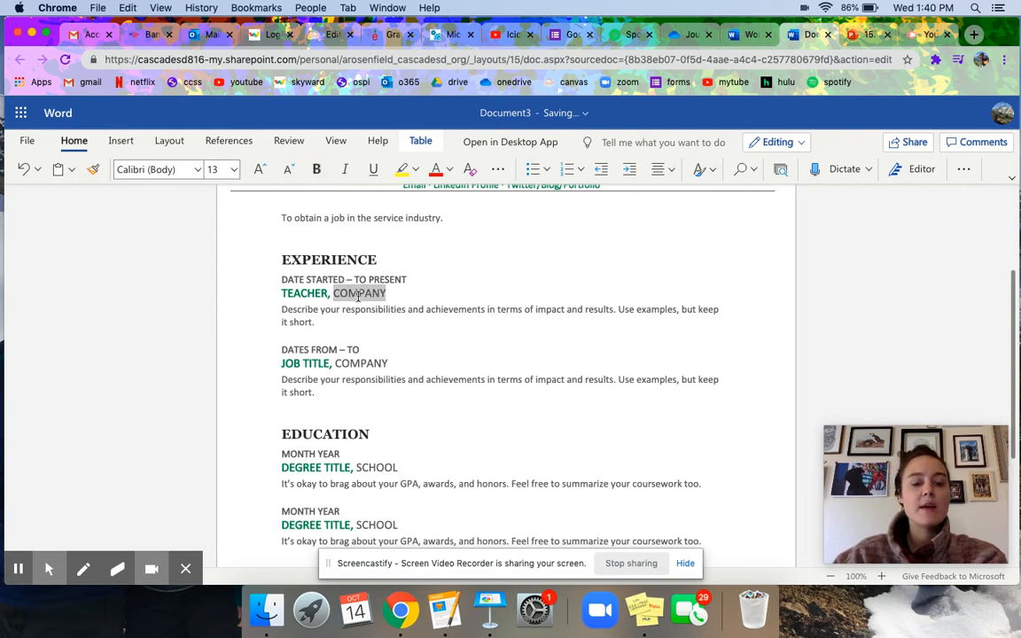
type("CAS")
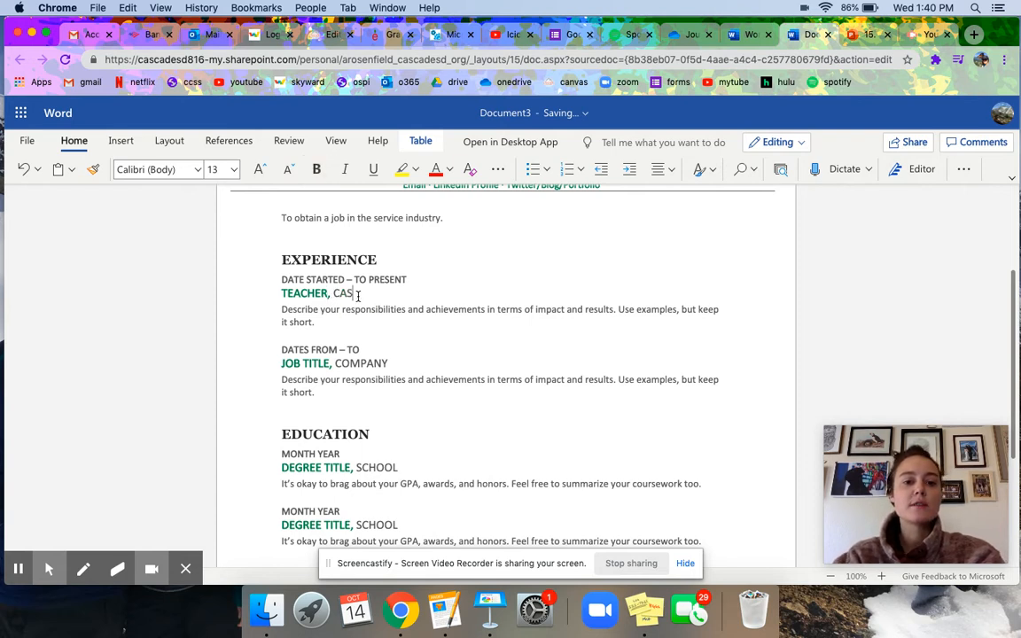
type("CADE SCHOOL DISTRICT")
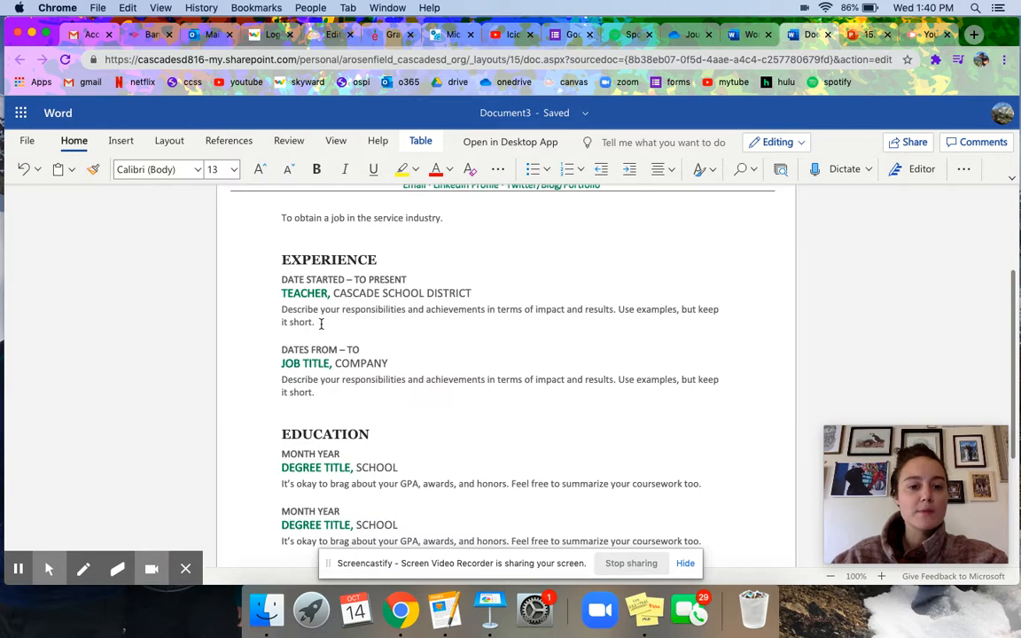
left_click_drag(321, 323, 288, 324)
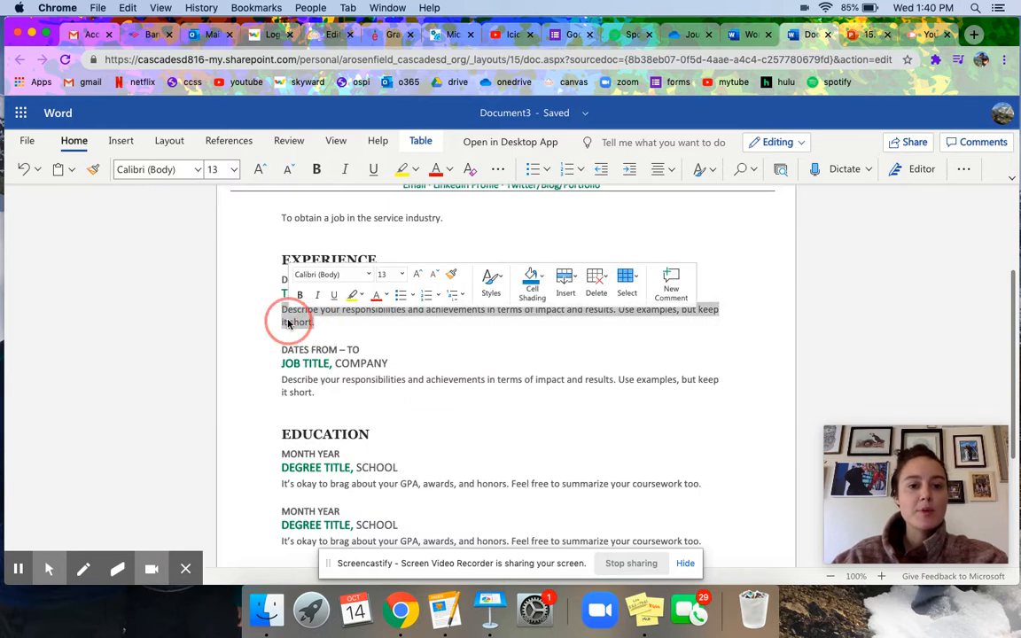
Replace the teacher description with bullets 'Design instruction' and 'Serve on a committee', fixing the capitalization.
left_click(532, 171)
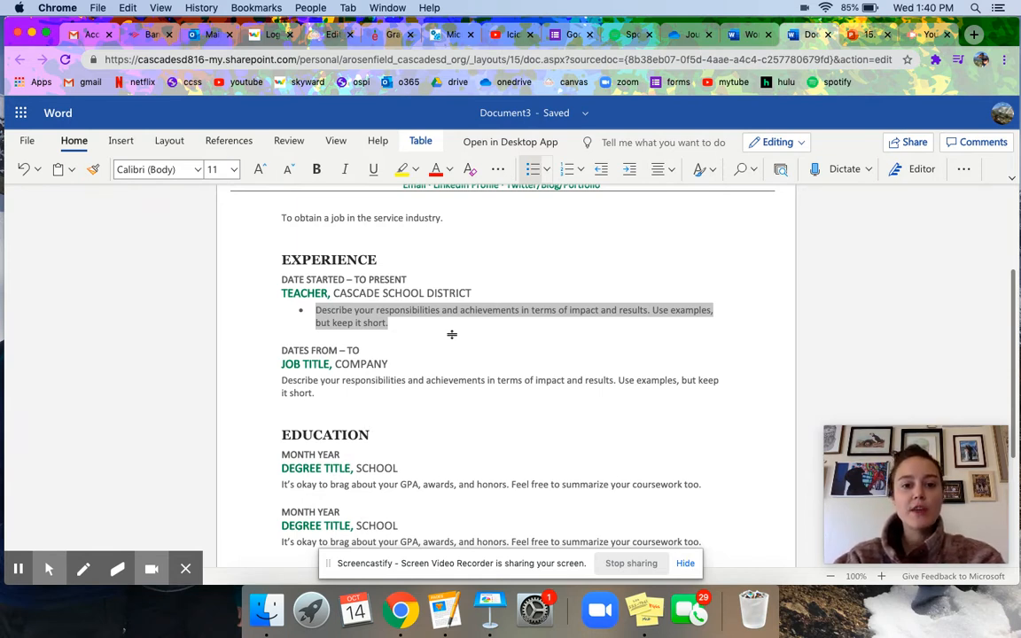
type("Desc")
key("BackSpace")
key("BackSpace")
type("i")
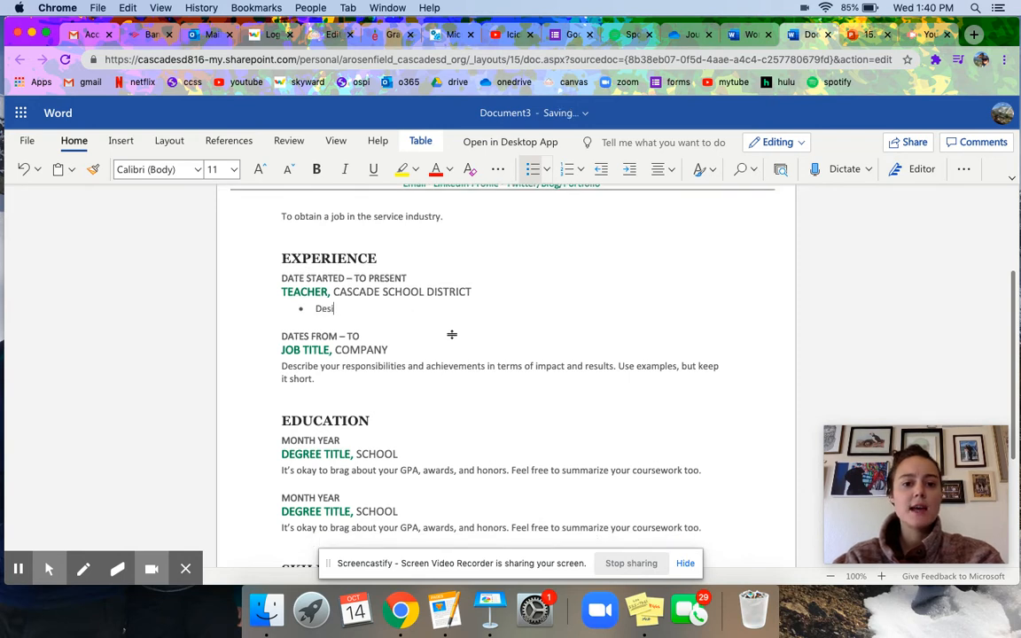
type("gn instruction")
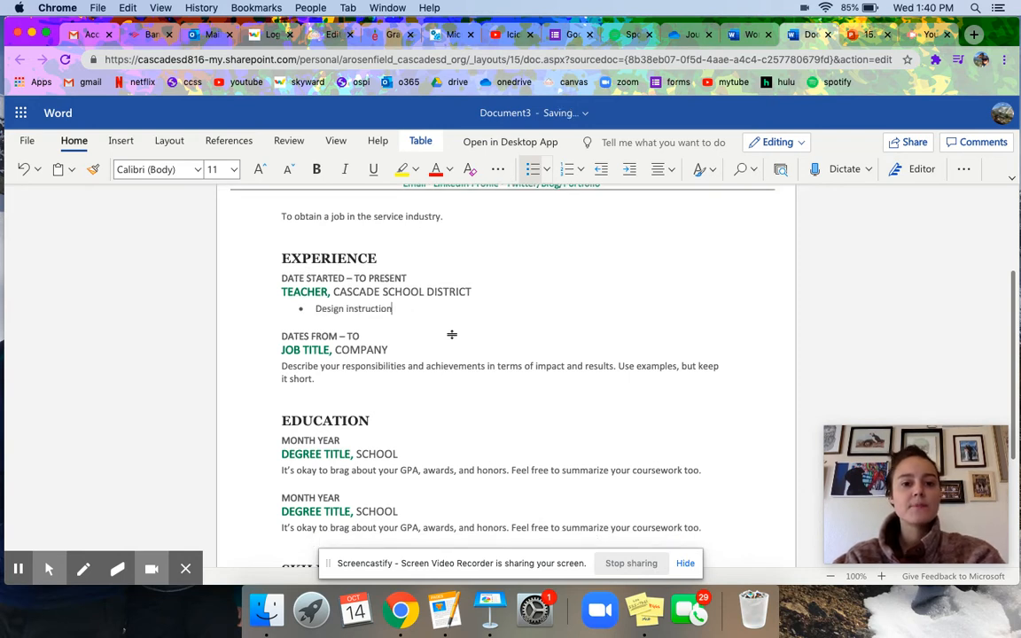
key("Return")
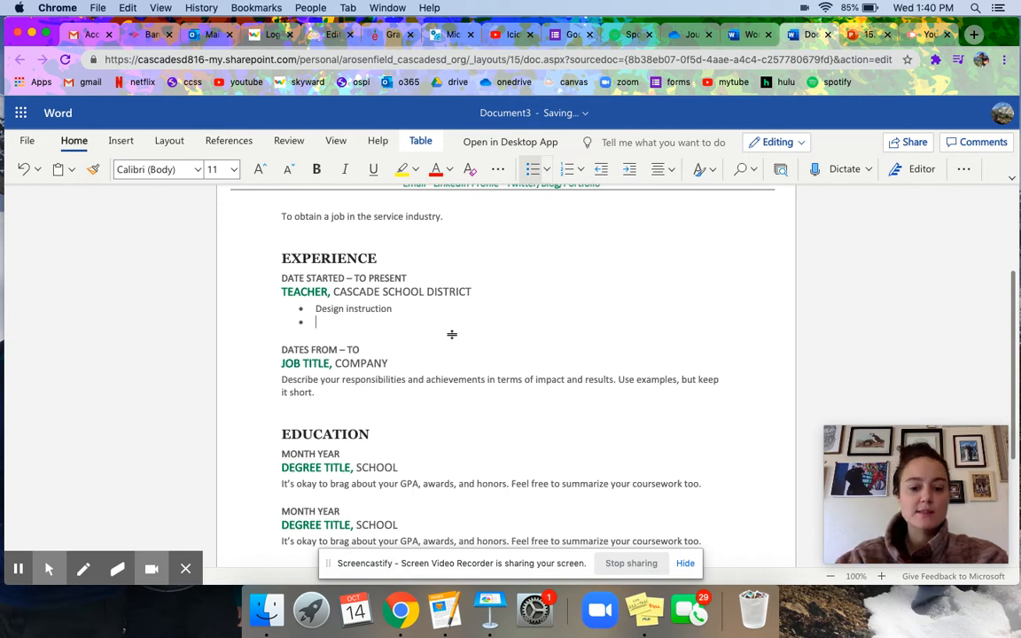
type("SErve on a committee")
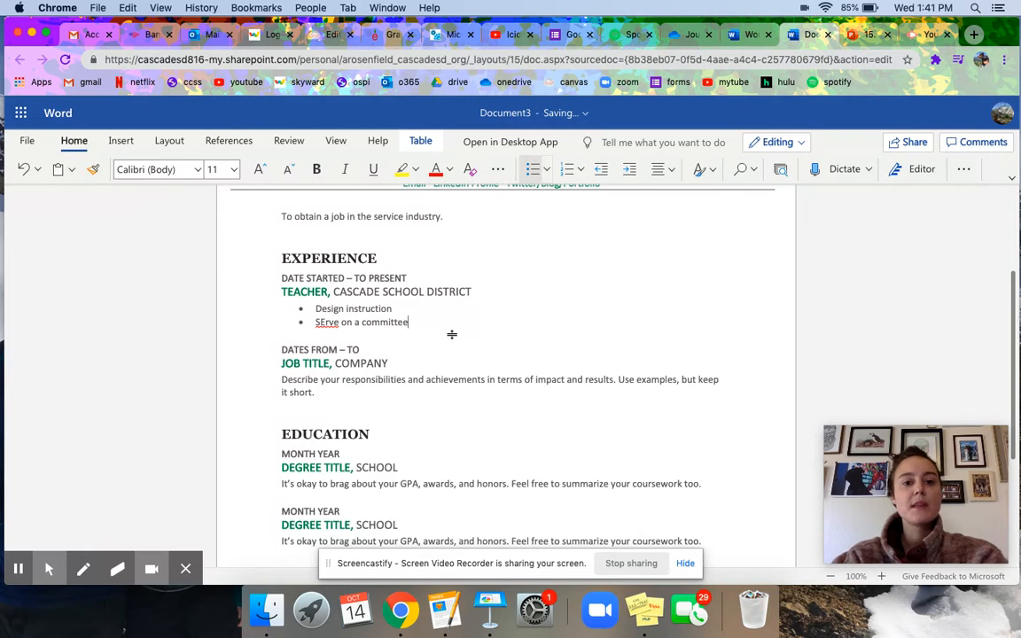
right_click(330, 322)
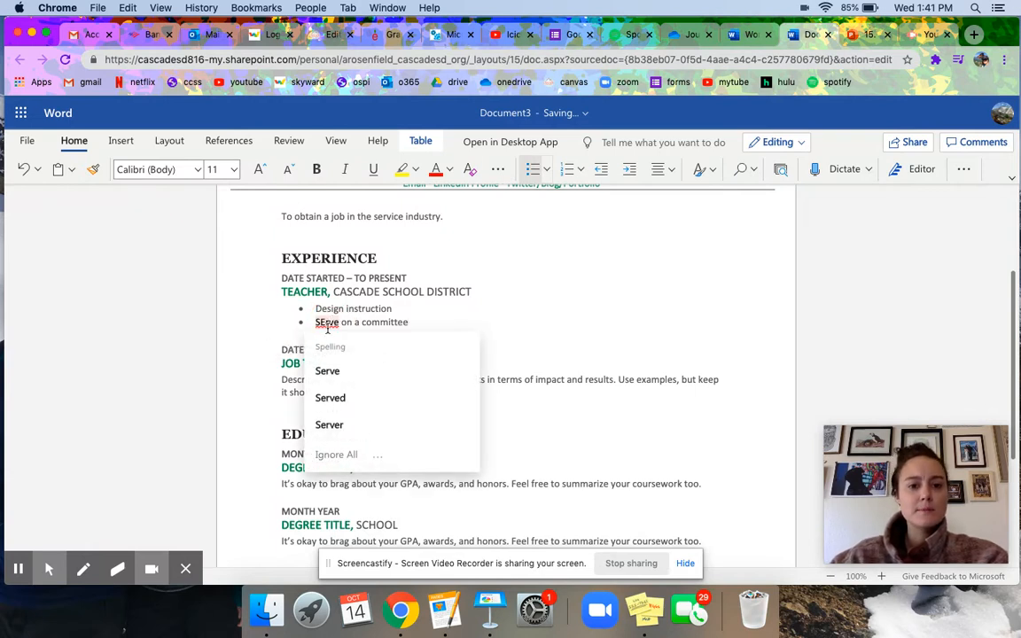
left_click(337, 370)
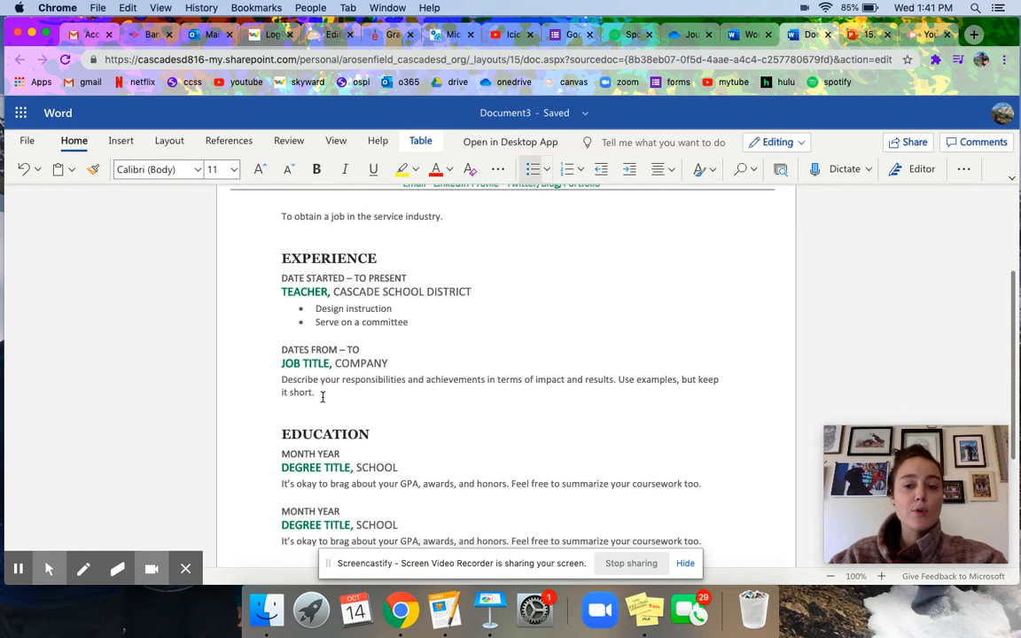
Delete the unused second job entry under Experience.
left_click_drag(322, 395, 265, 363)
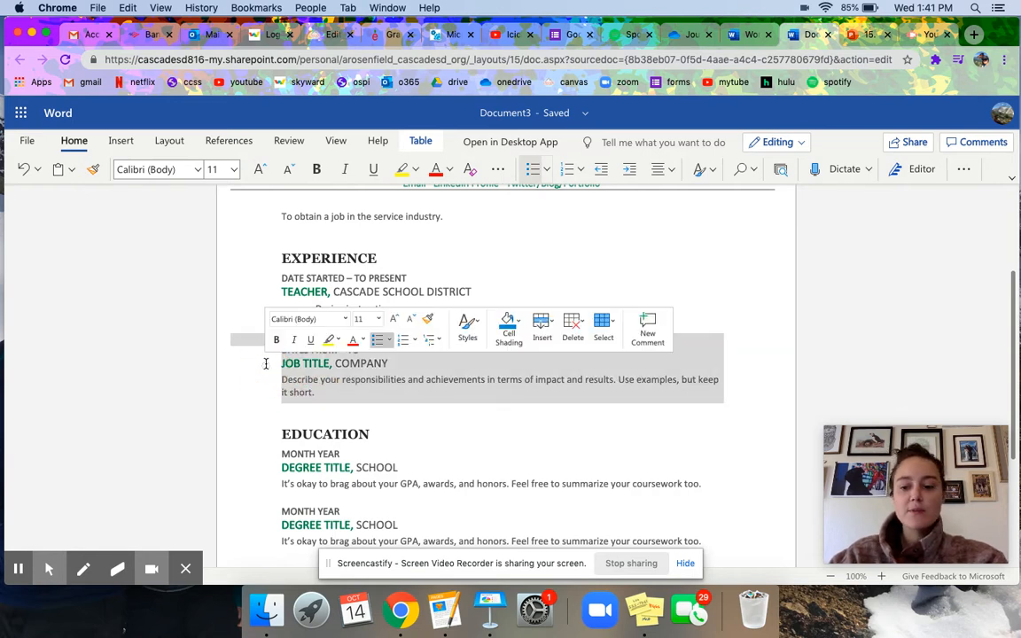
key("BackSpace")
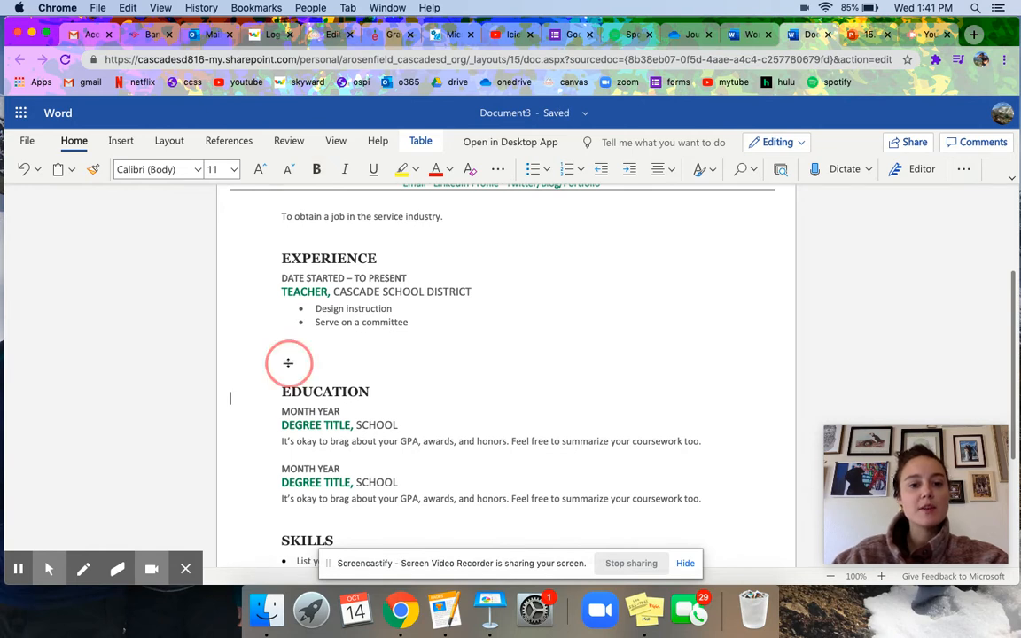
left_click(314, 353)
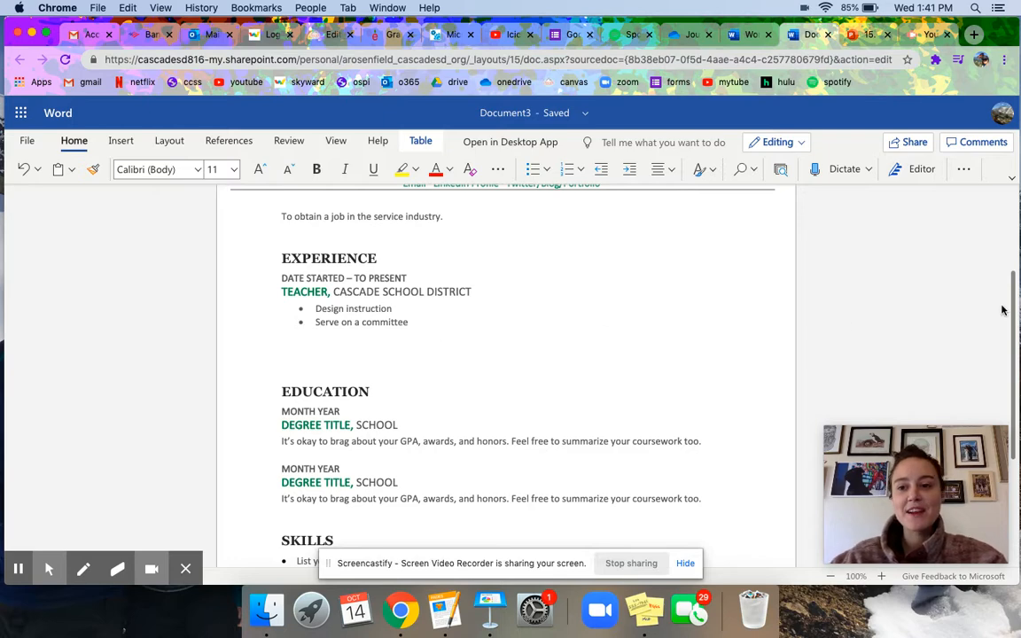
Delete the second education entry's date, title and description lines.
left_click_drag(1016, 303, 1017, 366)
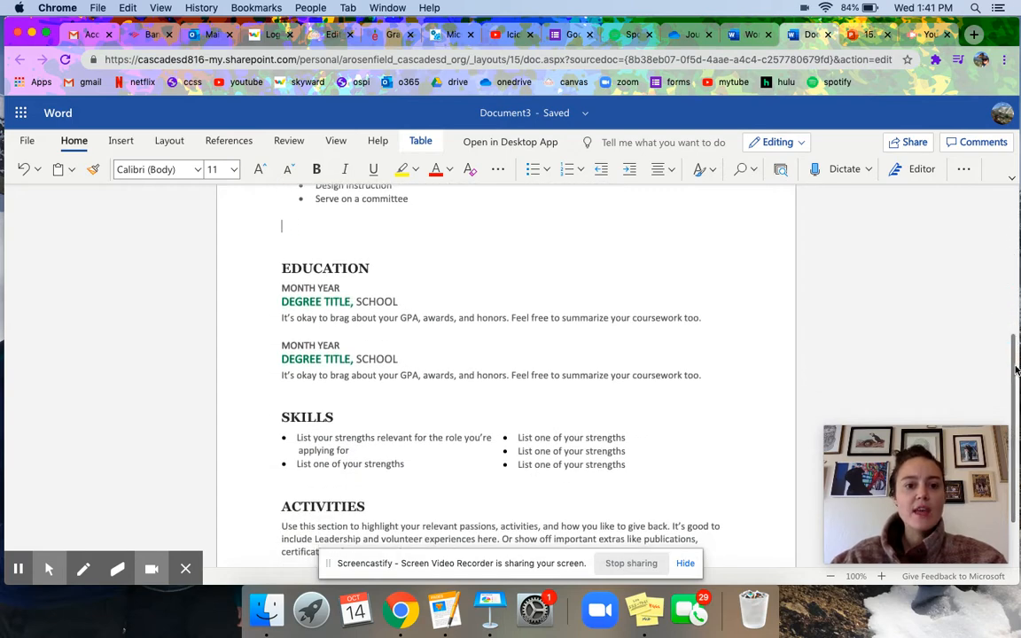
triple_click(698, 374)
left_click_drag(399, 362, 288, 349)
key("BackSpace")
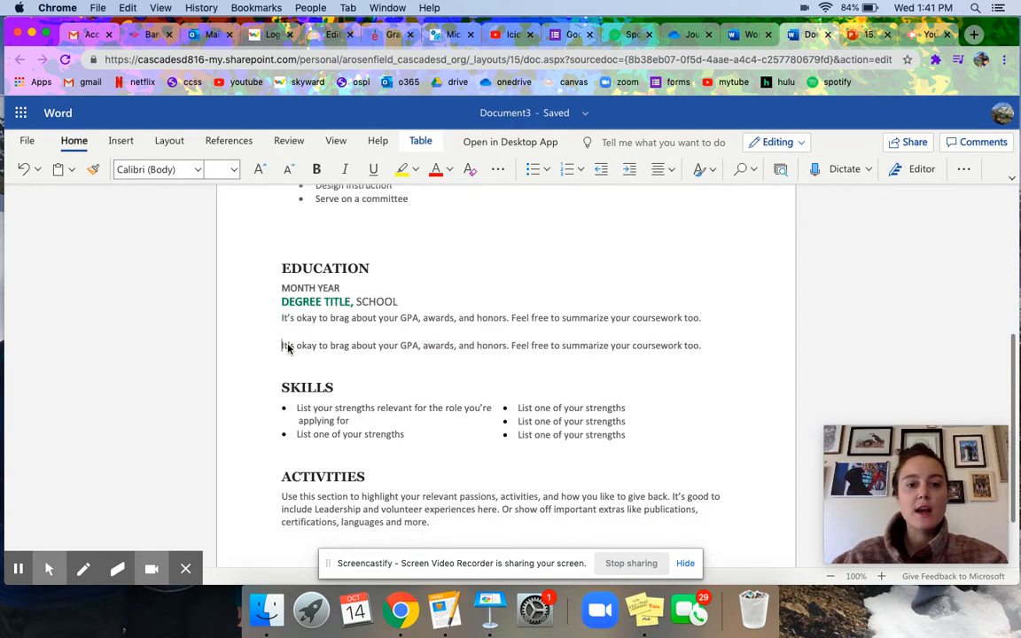
left_click(700, 346)
triple_click(572, 346)
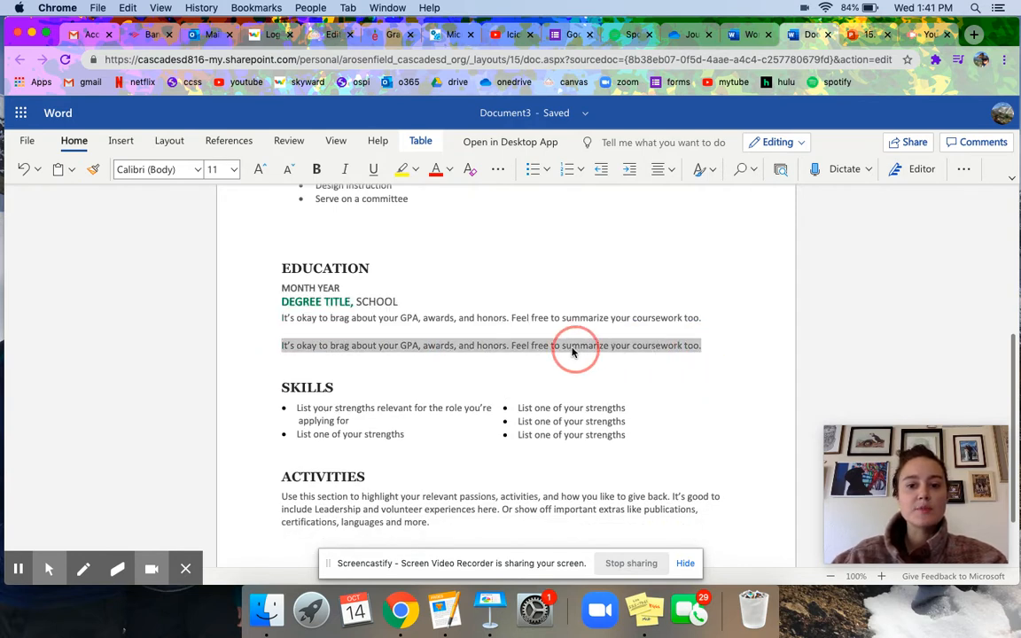
key("BackSpace")
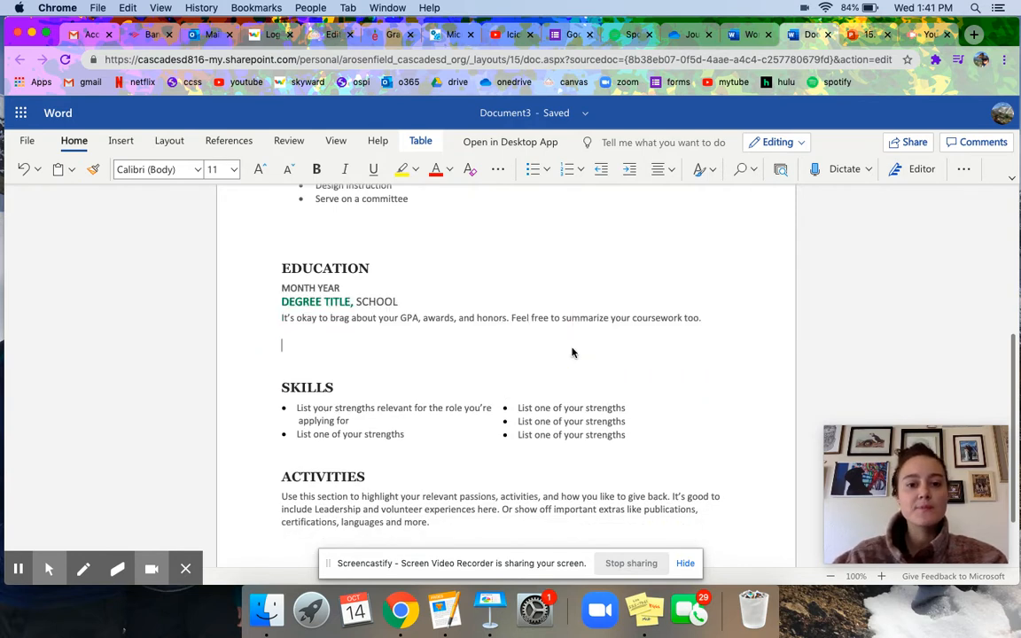
Set the education entry to HIGH SCHOOL DIPLOMA at CASCADE HIGH SCHOOL.
left_click(320, 302)
type("HIGH SCHOOL")
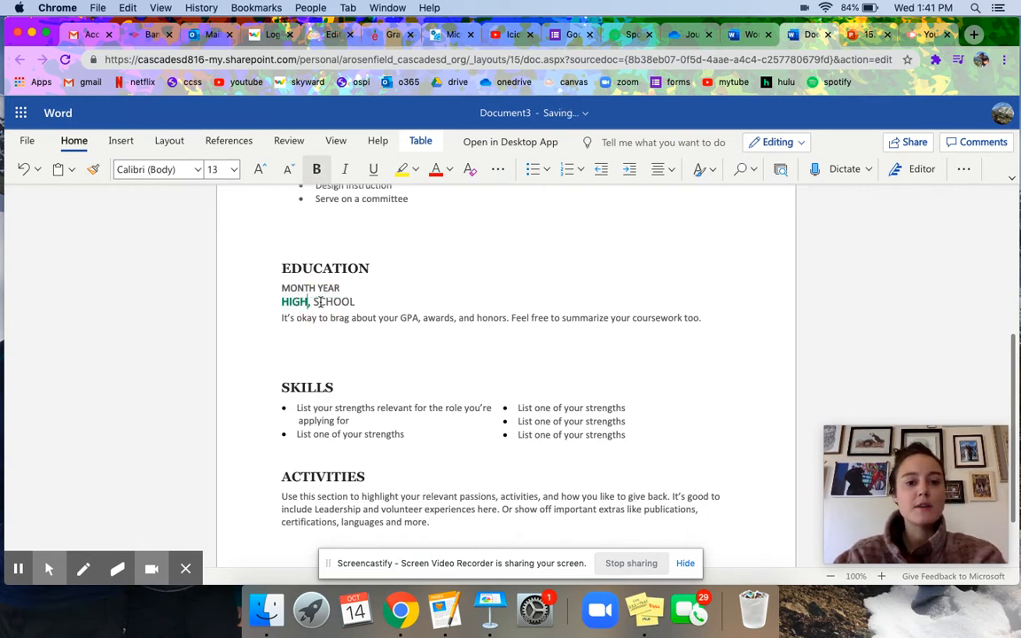
type(" DIPLOMA")
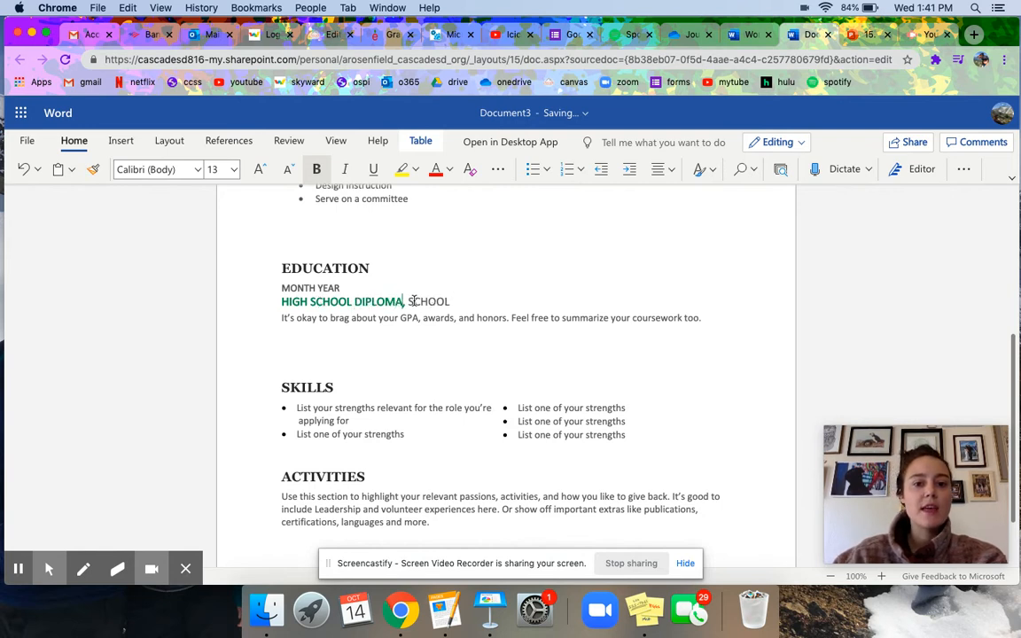
double_click(413, 301)
type("CASD")
key("BackSpace")
type("CADE HIGH SCHOOL")
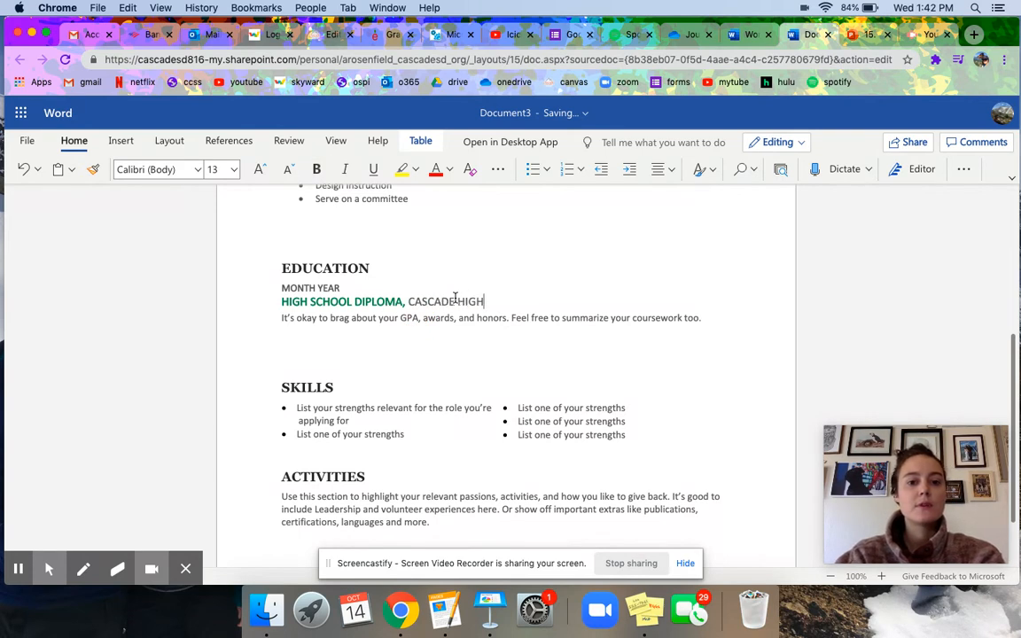
Replace MONTH YEAR with 'AUGUST, 2020 – JUNE 2024 (ANTICIPATED GRADUATION)'.
left_click(339, 289)
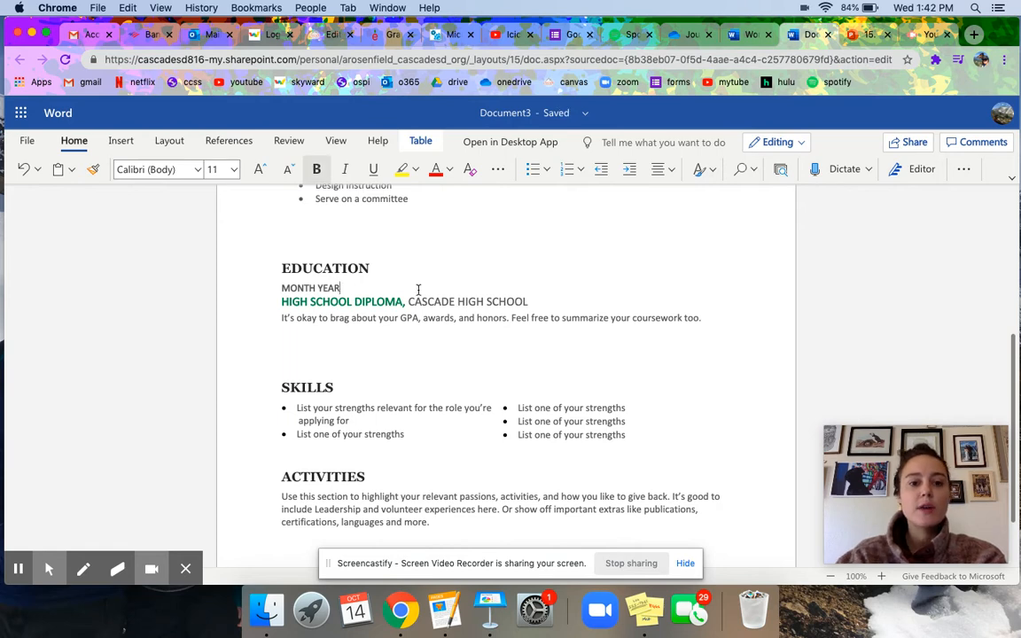
key("shift+alt+Left")
key("BackSpace")
key("shift+alt+Left")
key("BackSpace")
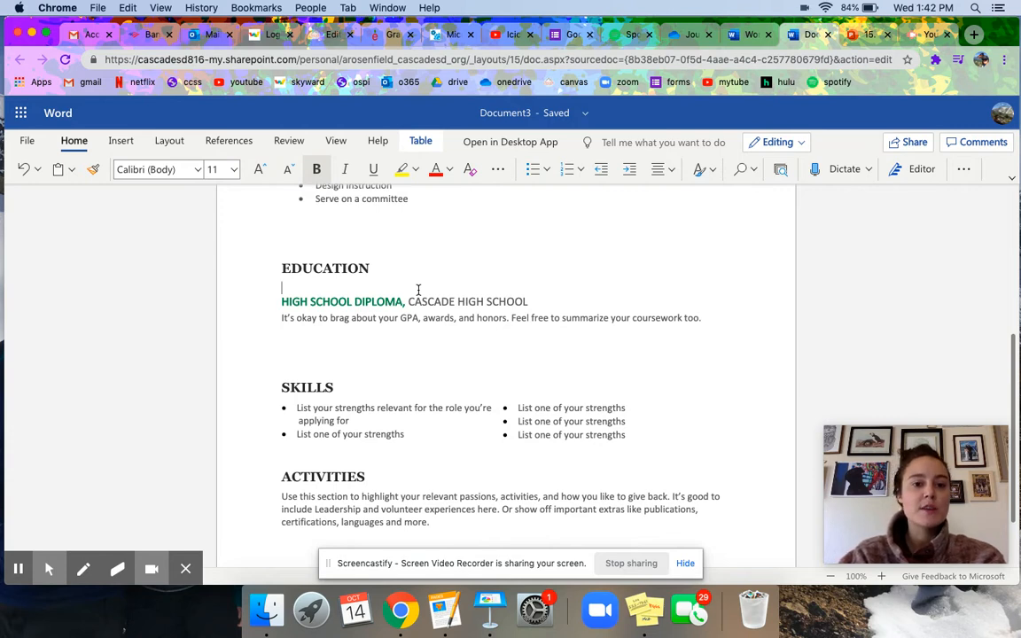
type("AUGUST, 2020 – ")
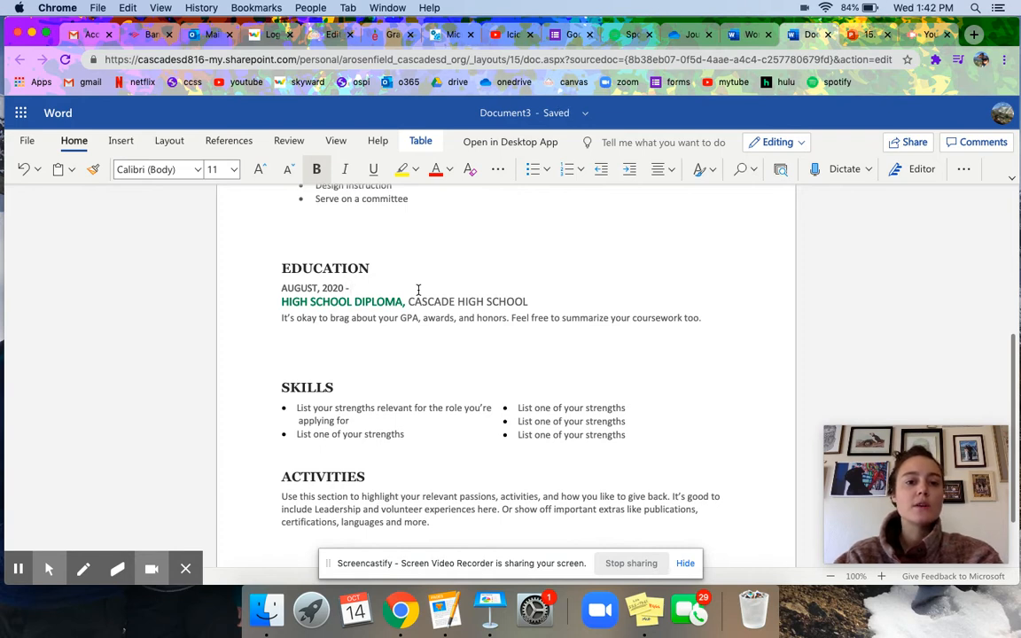
type("JUNE 2024 (ANTICIPATED GRADUATION")
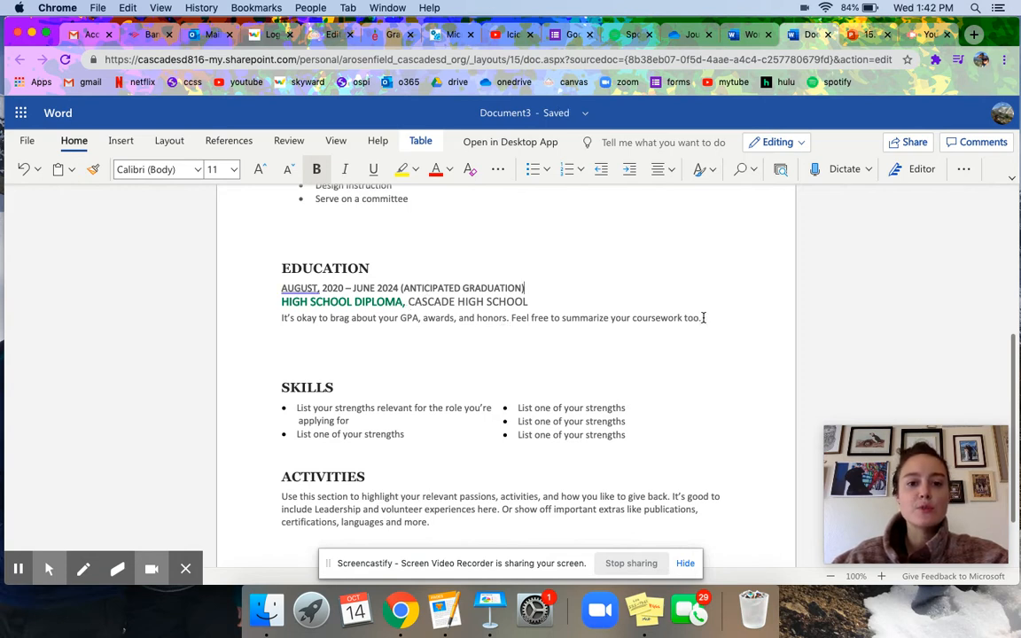
Replace the education description with '3.5 GPA' and an 'Art Club - Sept 2020 - Present' line.
left_click(703, 317)
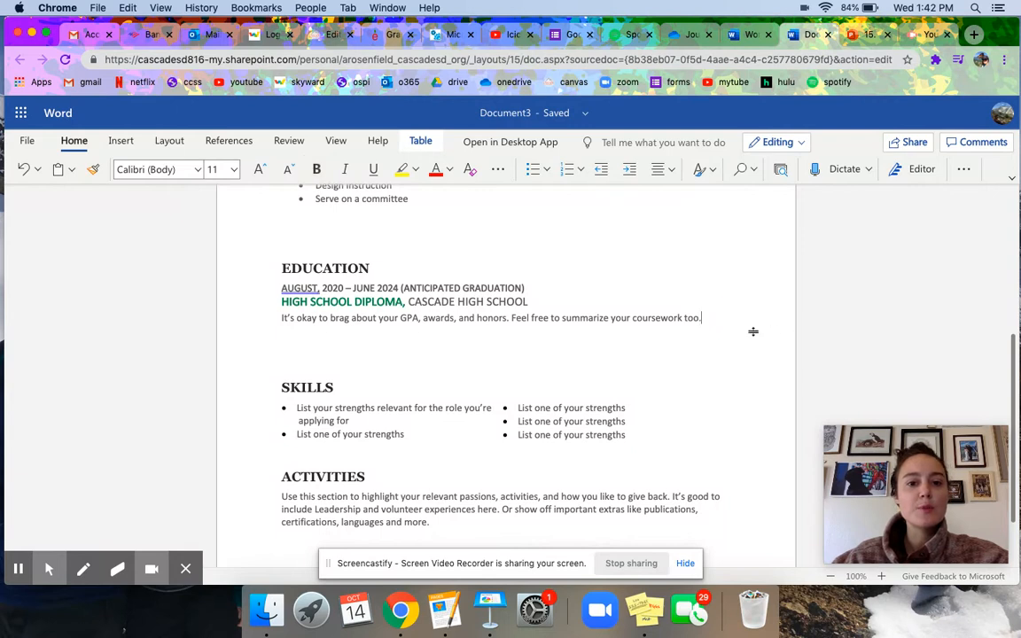
left_click_drag(301, 319, 288, 319)
left_click(702, 318)
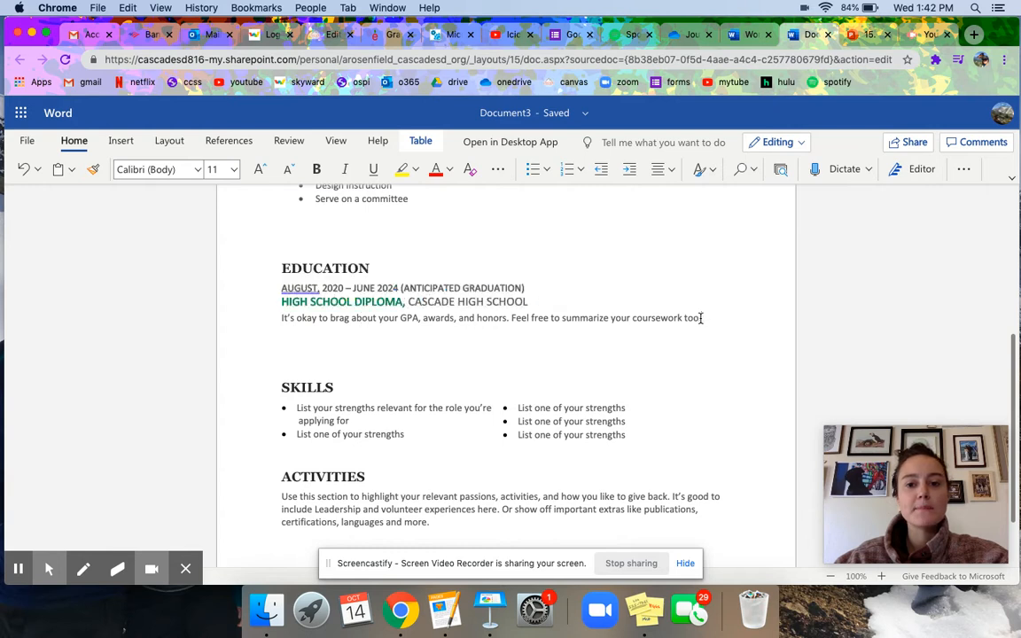
triple_click(701, 317)
key("BackSpace")
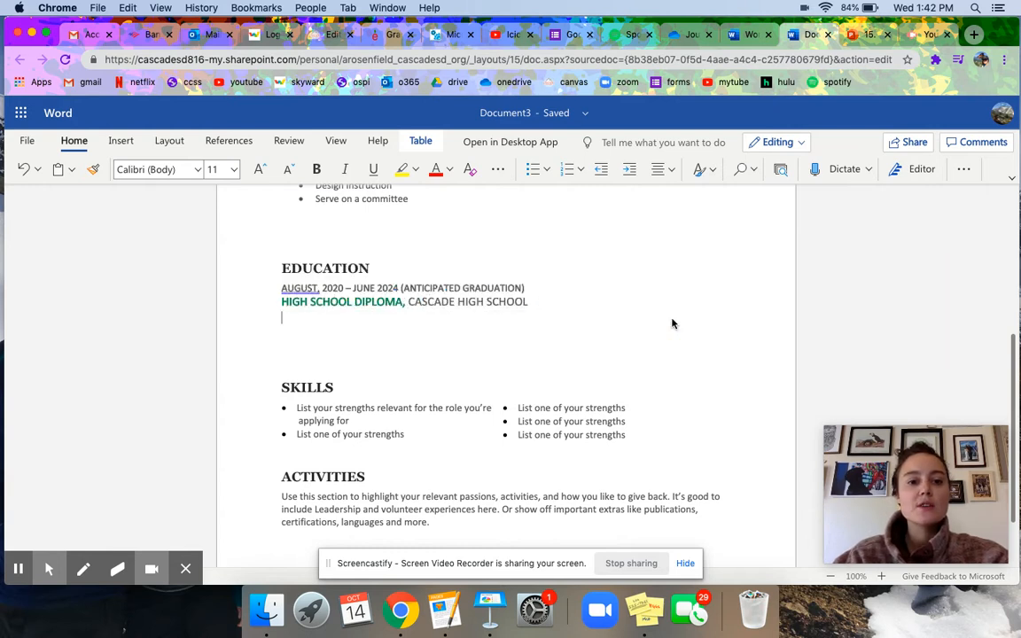
type("3.5 GPA")
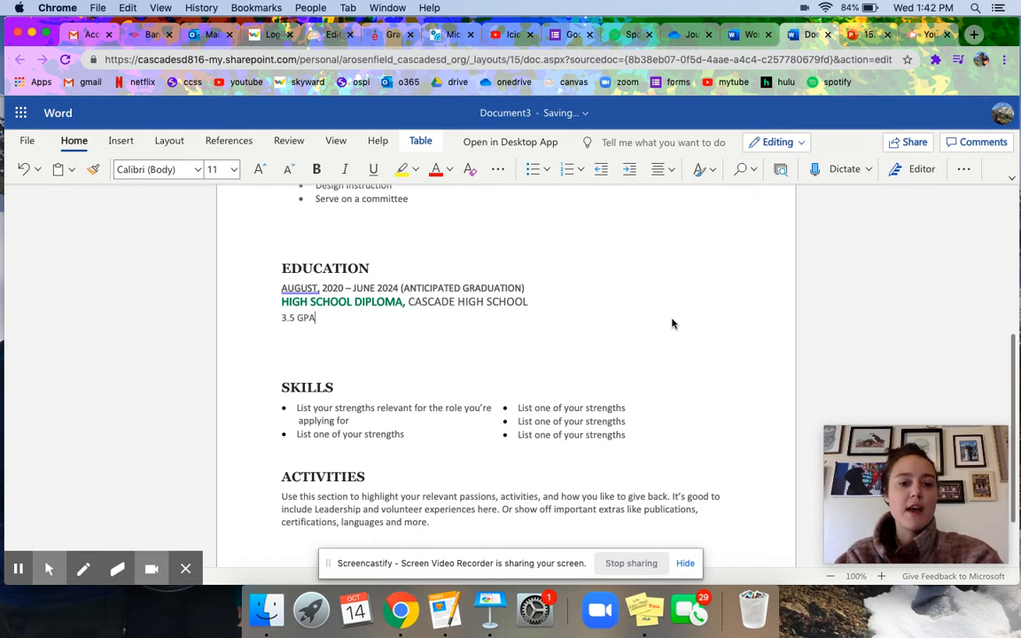
key("Return")
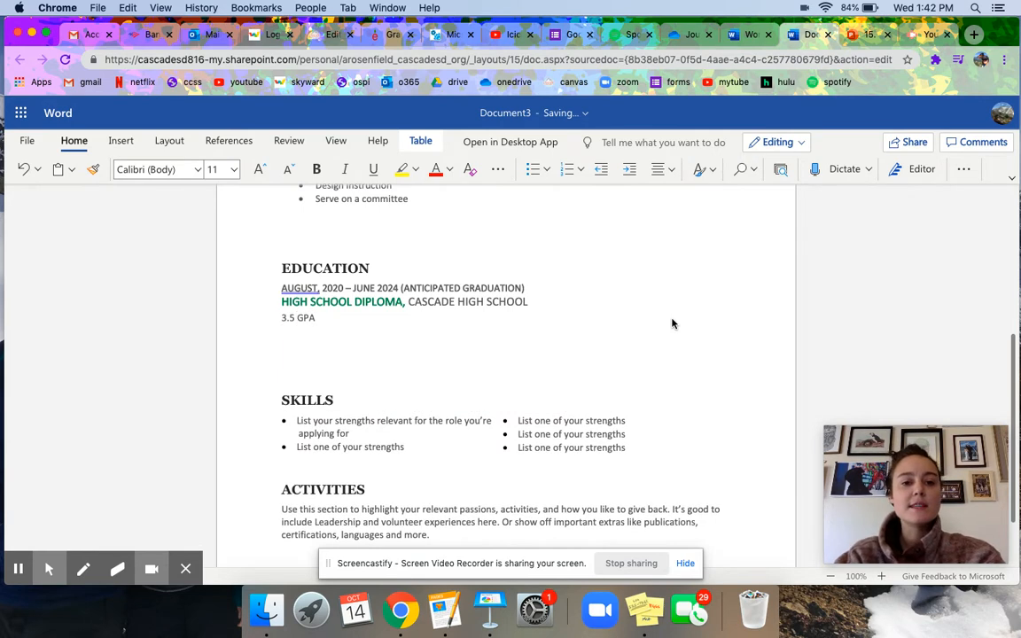
type("Art Club")
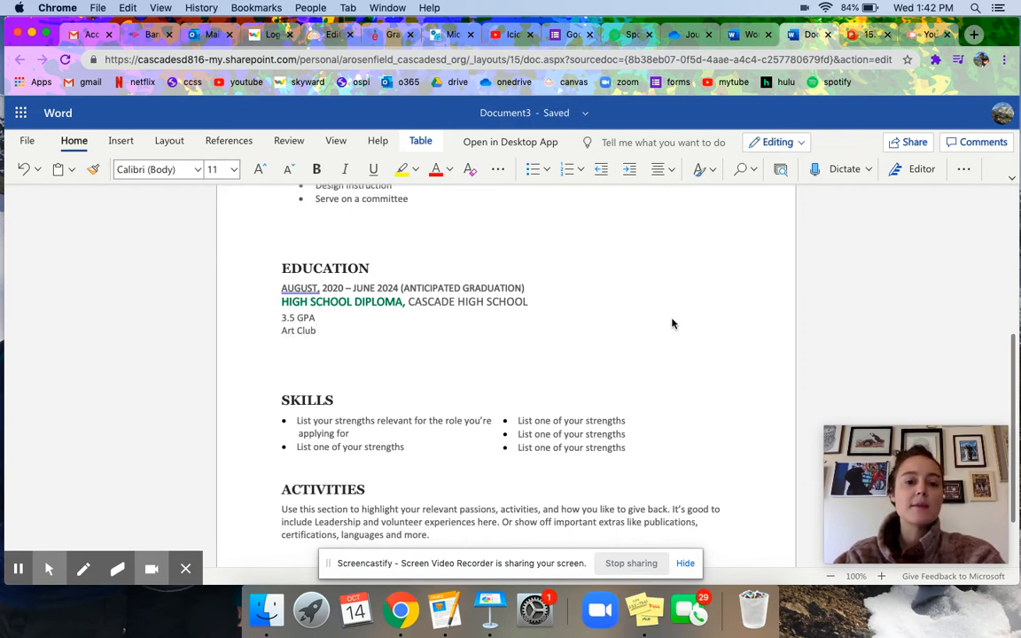
type(" - Sept ")
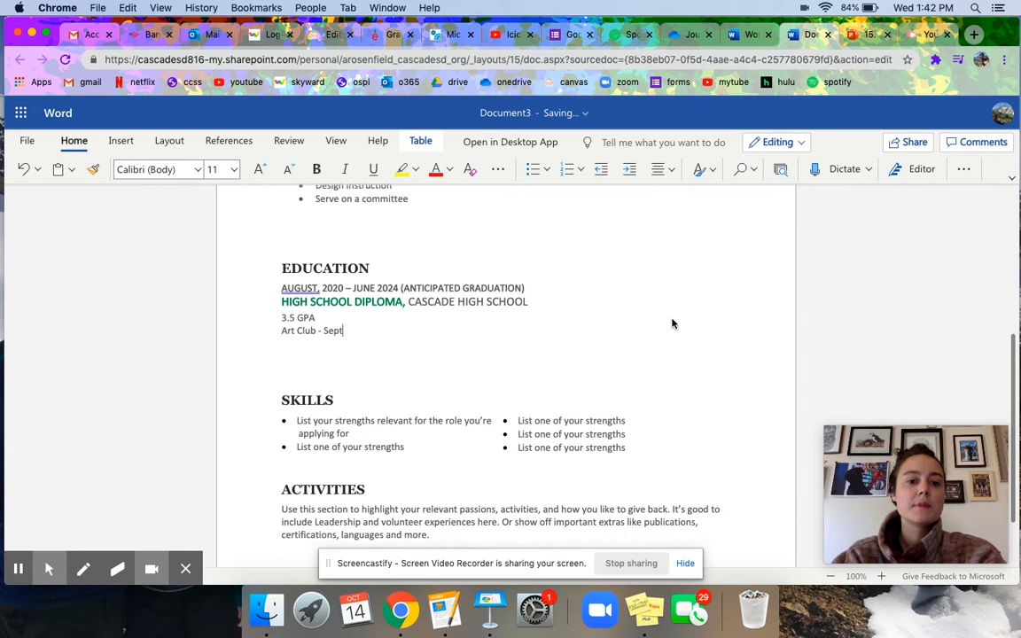
type("2020 - Present")
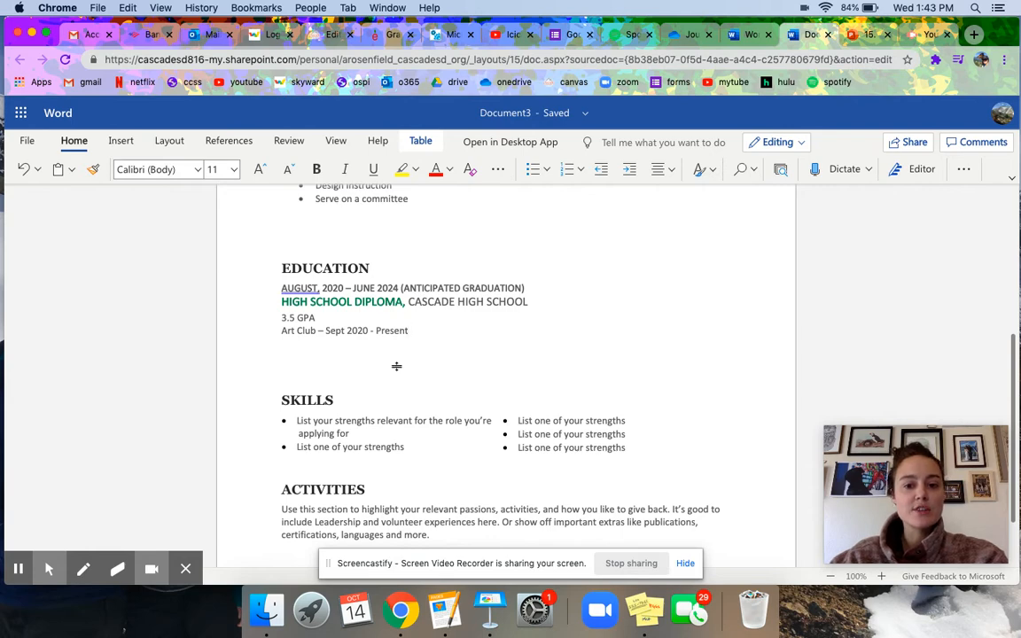
Type 'Bilingual' and 'Skilled at typing - how many words per minute' over the first two Skills bullets.
left_click_drag(1015, 353, 1018, 403)
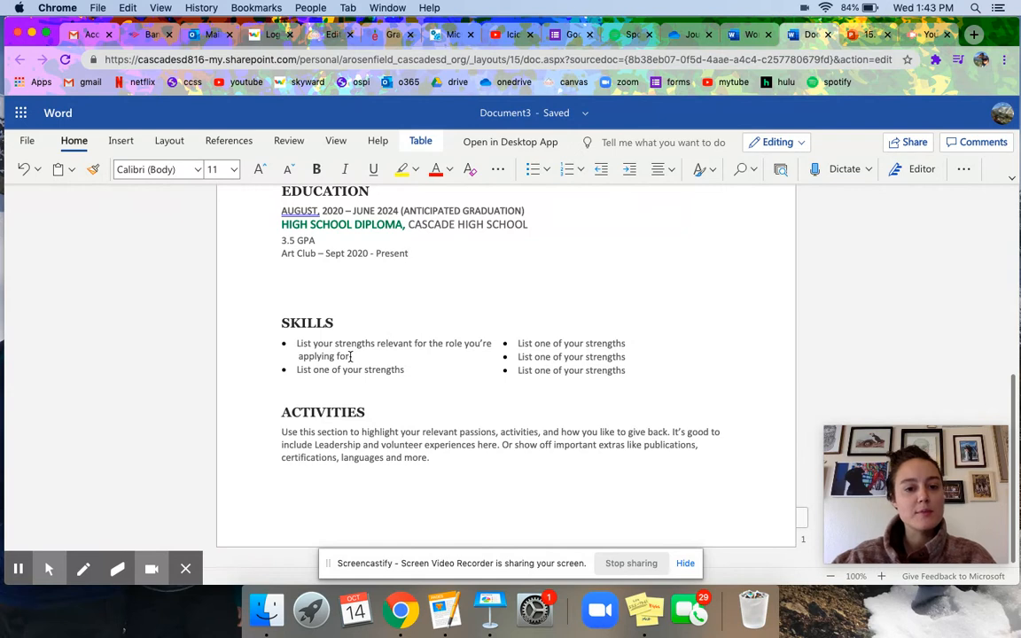
left_click_drag(351, 357, 300, 344)
left_click(346, 356)
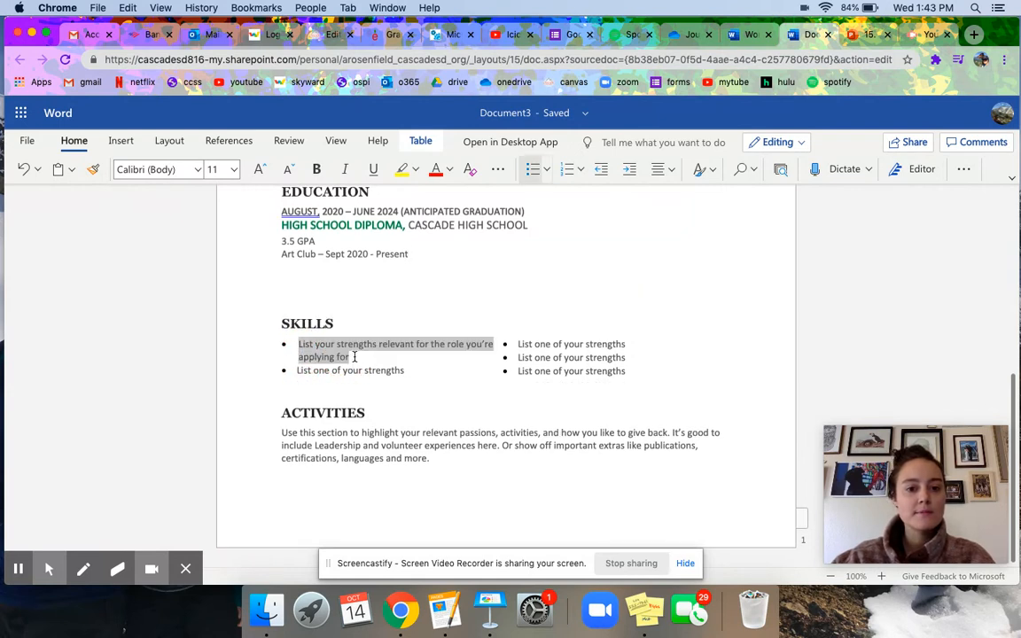
type("Bilingual")
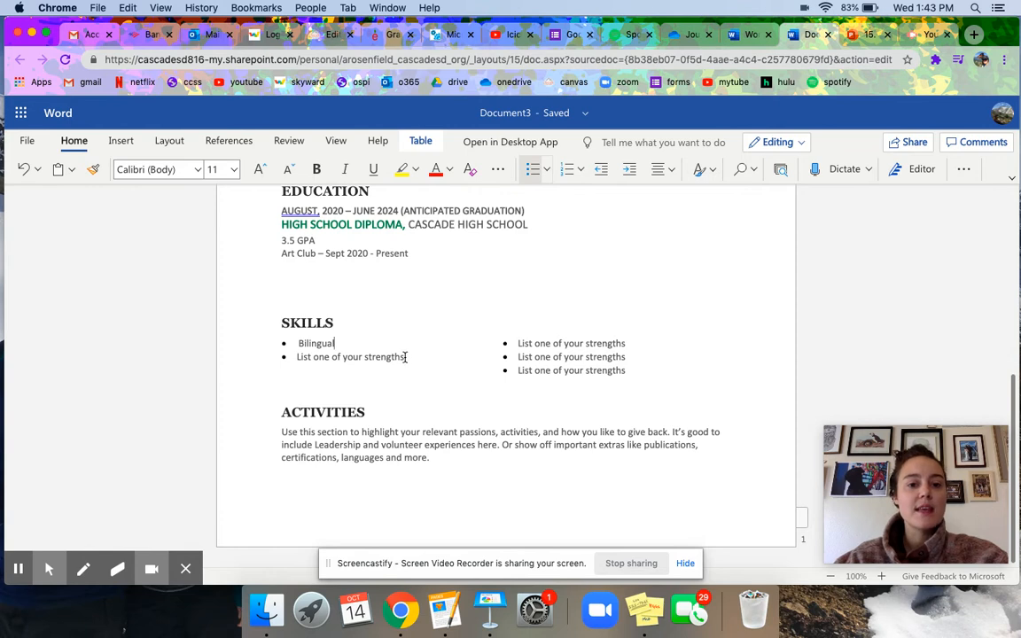
left_click_drag(405, 358, 284, 358)
left_click_drag(406, 357, 301, 357)
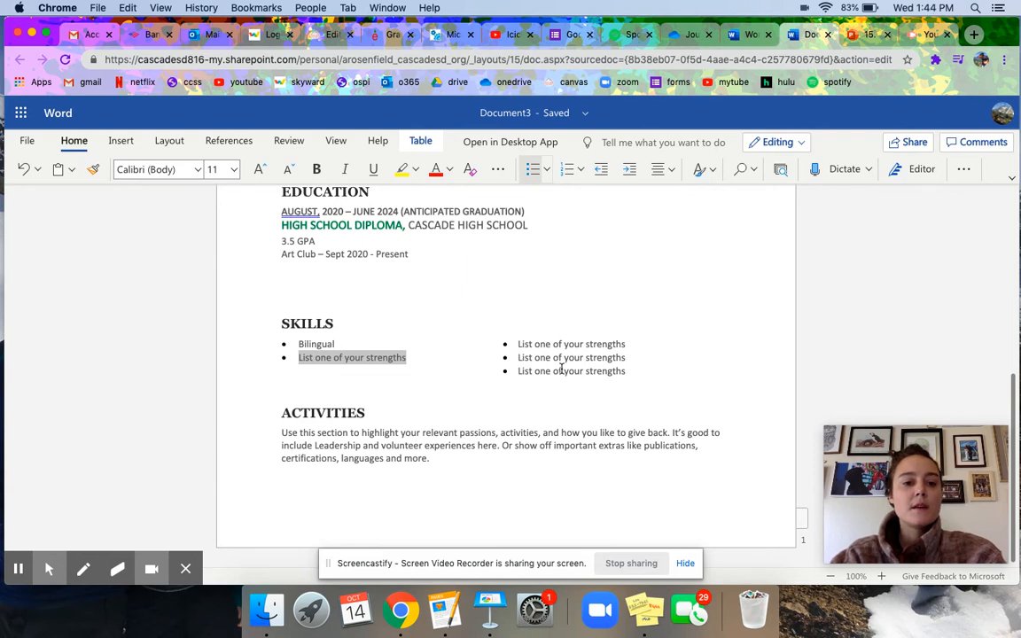
type("Skilled at typing - how many words per minute")
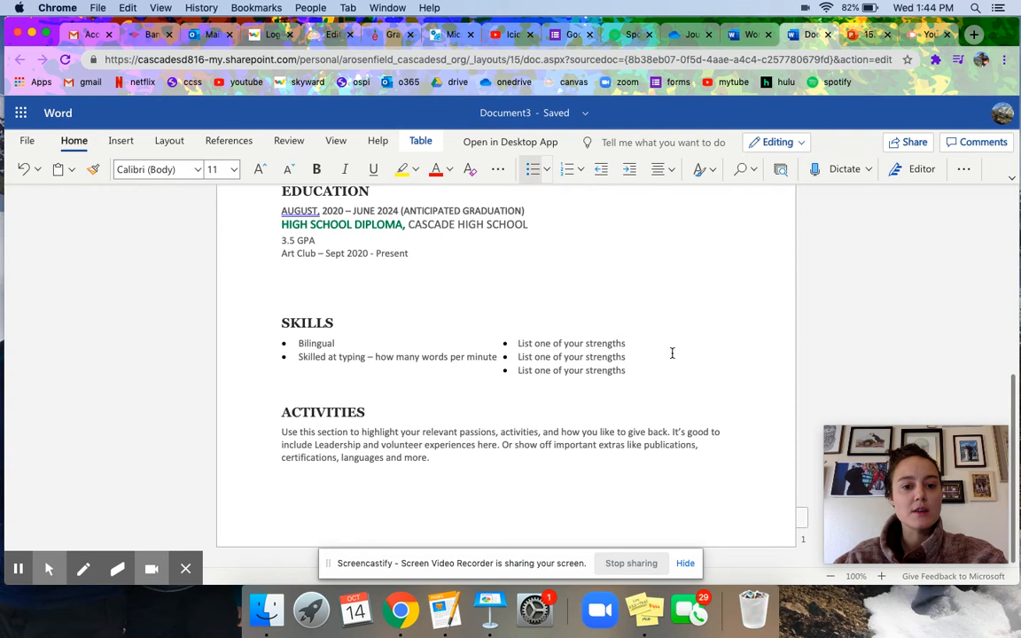
left_click(430, 457)
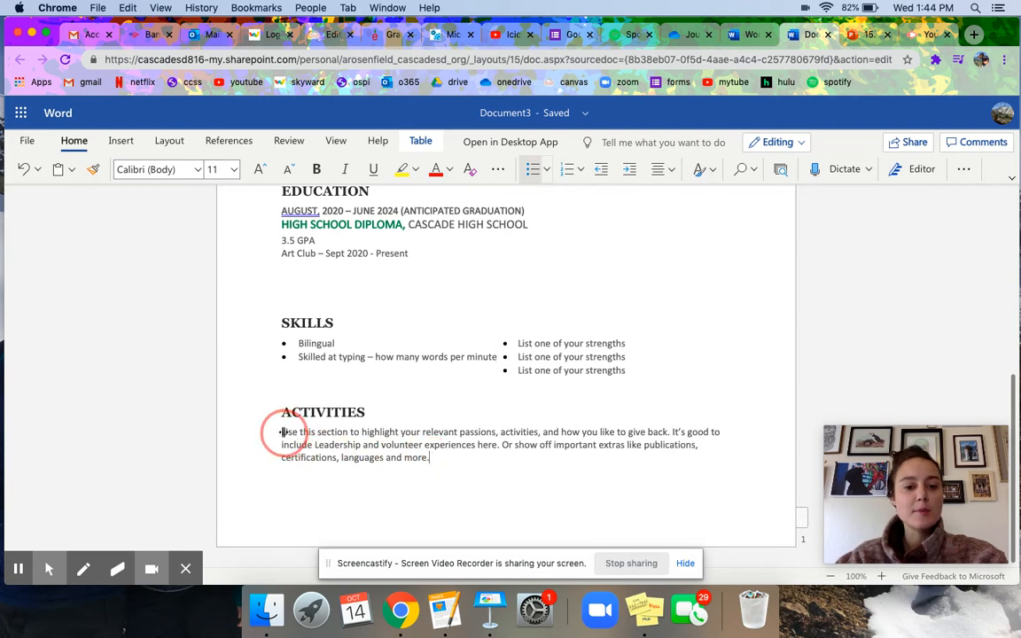
Write Activities lines 'Church Group (name), responsibilities/activities, how long' and 'Volunteer, where, how often, what do you do?'.
left_click_drag(282, 432, 282, 432)
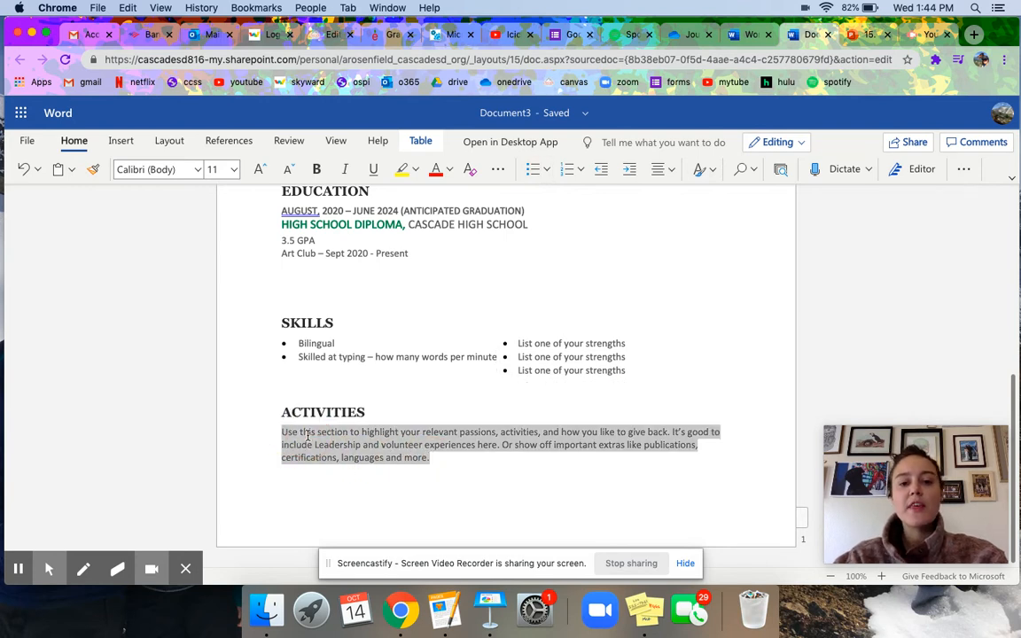
key("BackSpace")
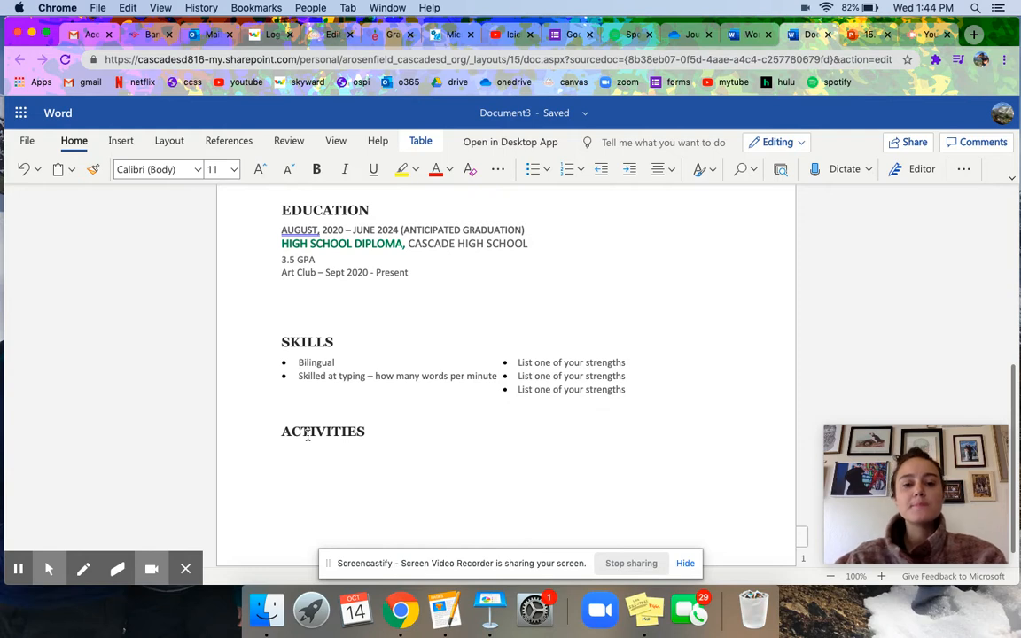
type("Church Group")
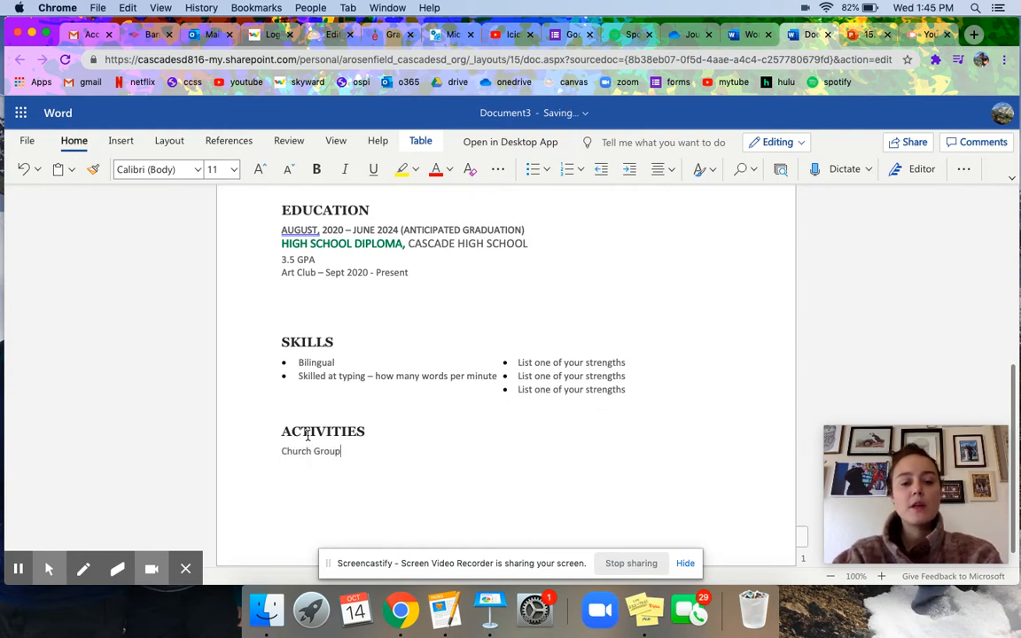
type(" (name),")
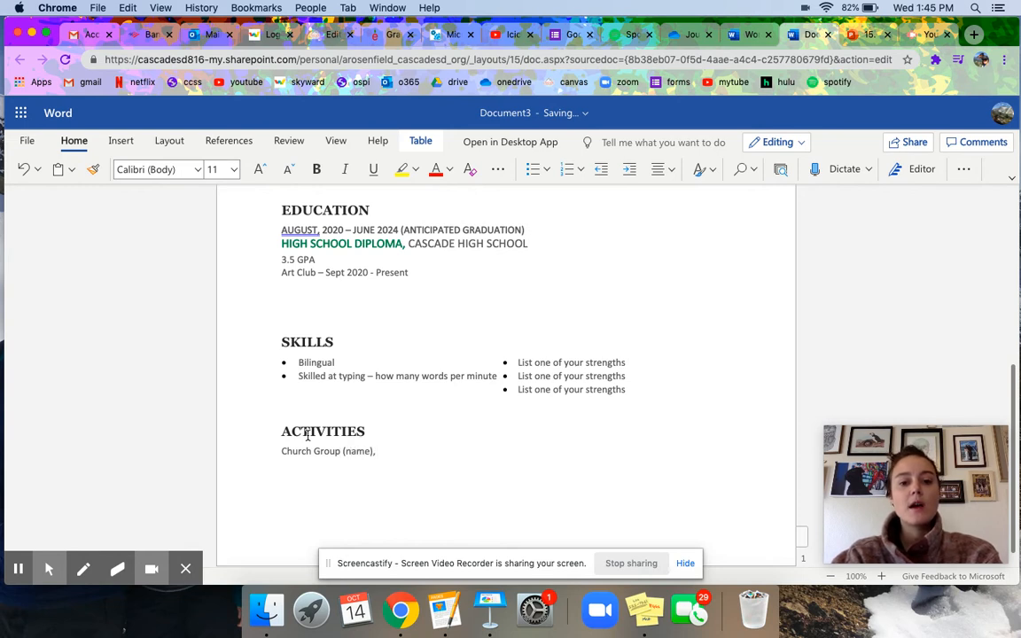
type(" responsibl")
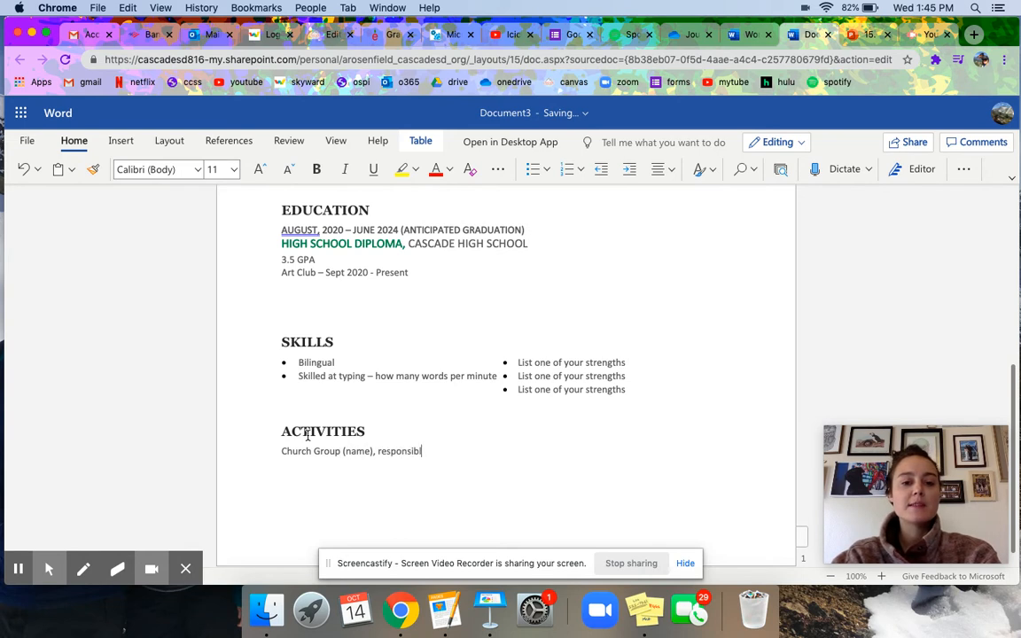
type("ities/activiti")
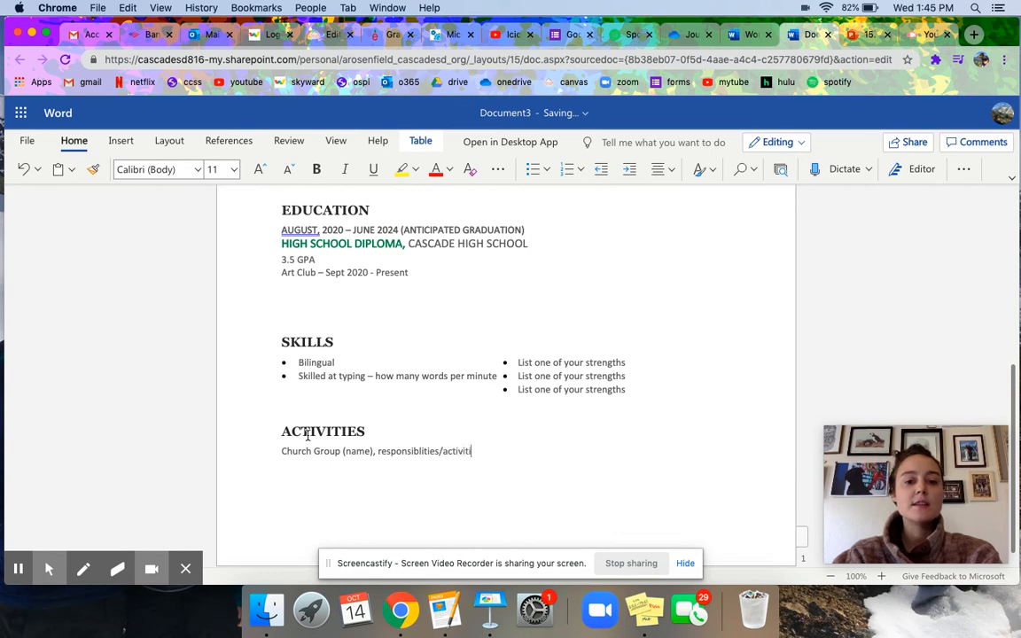
type("es, how long")
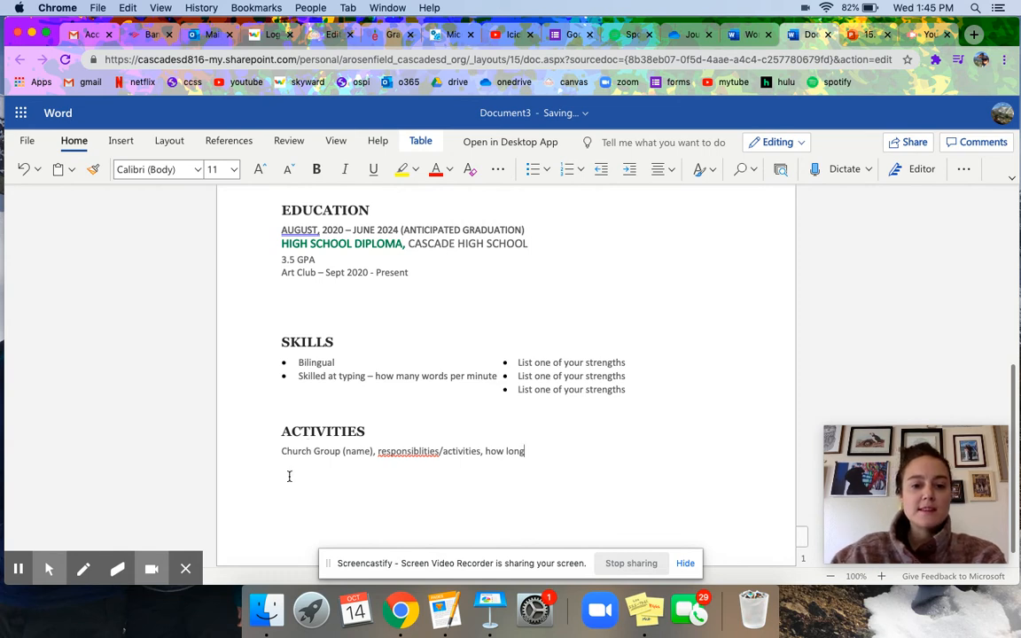
right_click(390, 453)
left_click(416, 501)
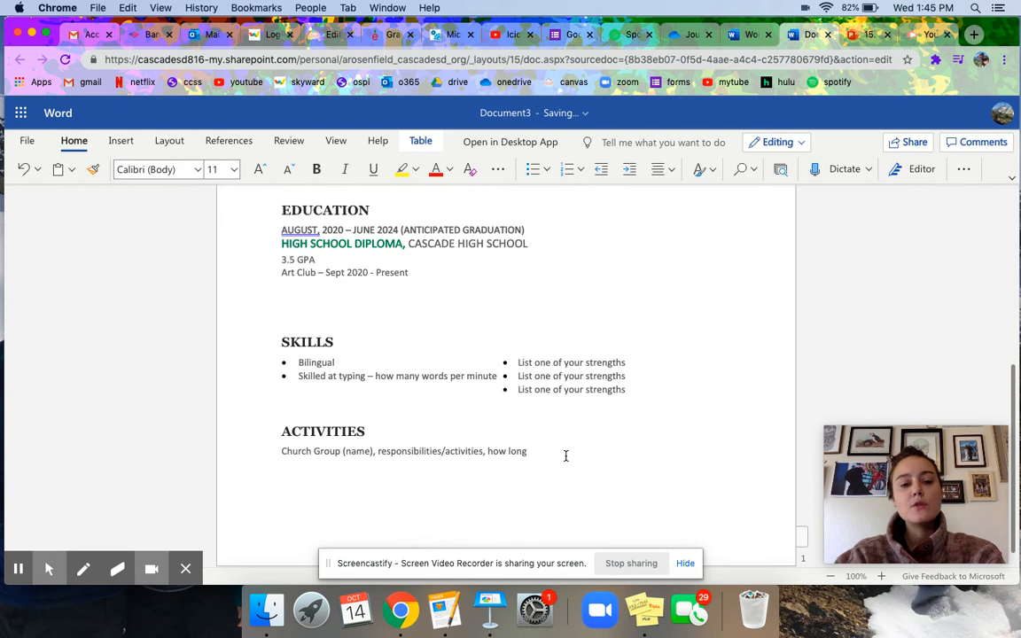
type("olunteer")
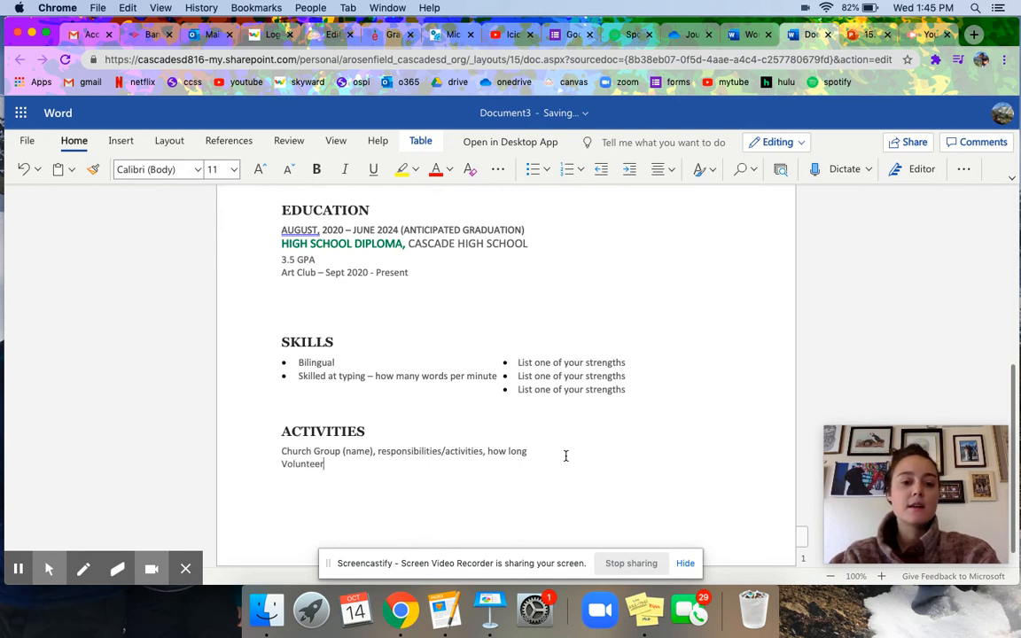
type(", where")
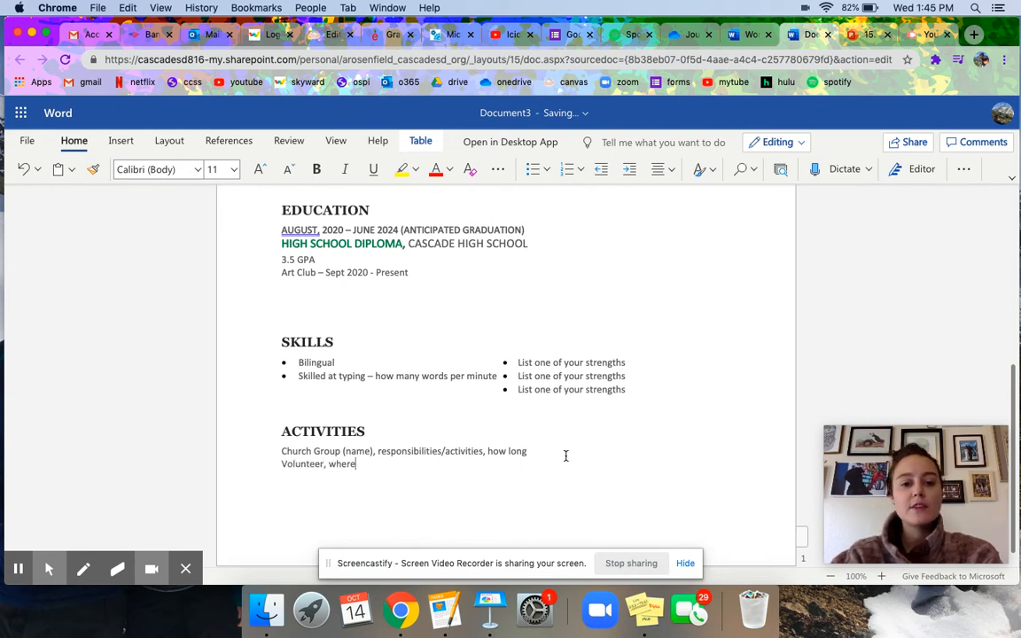
type(", how oft")
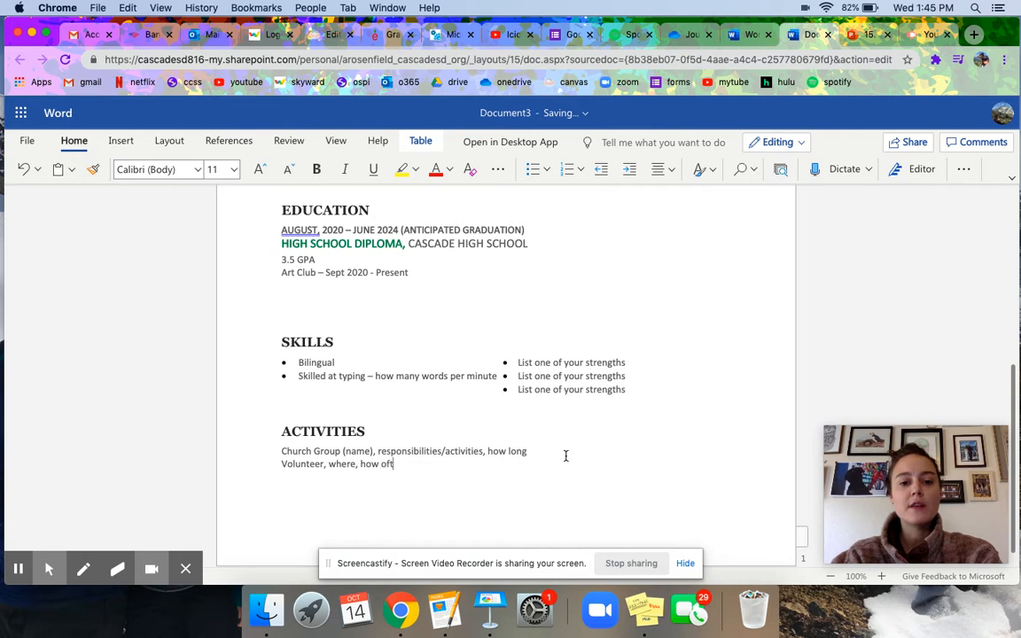
type("en, what do you")
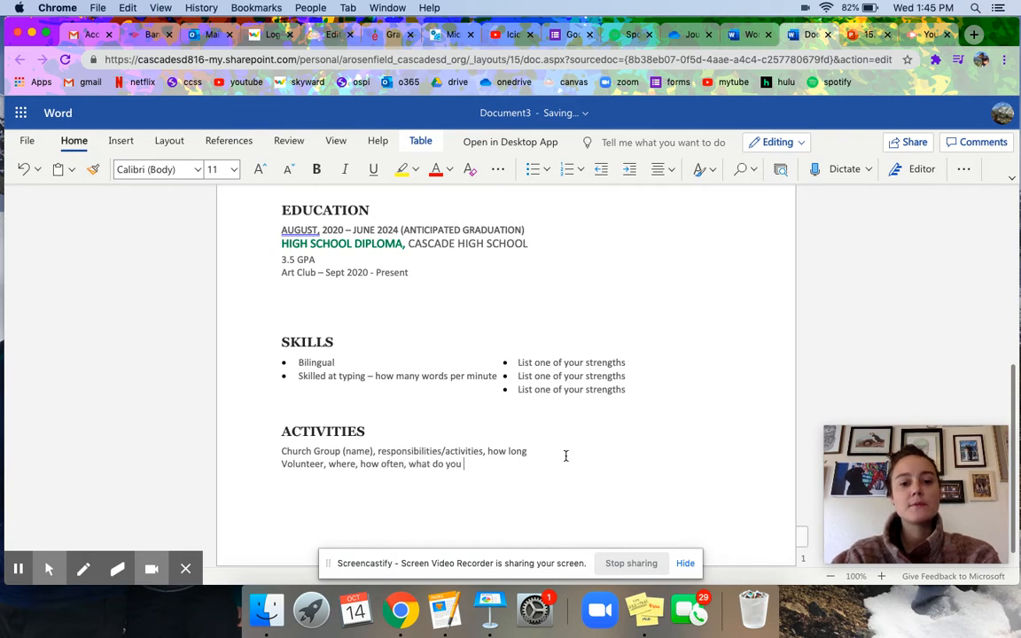
type(" do?")
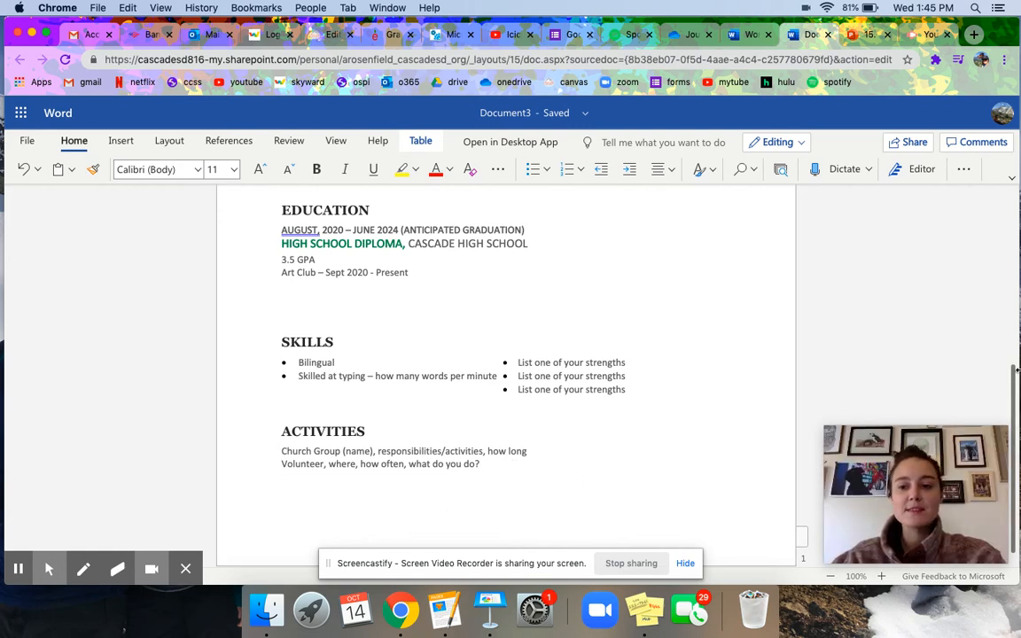
left_click_drag(1016, 379, 1018, 216)
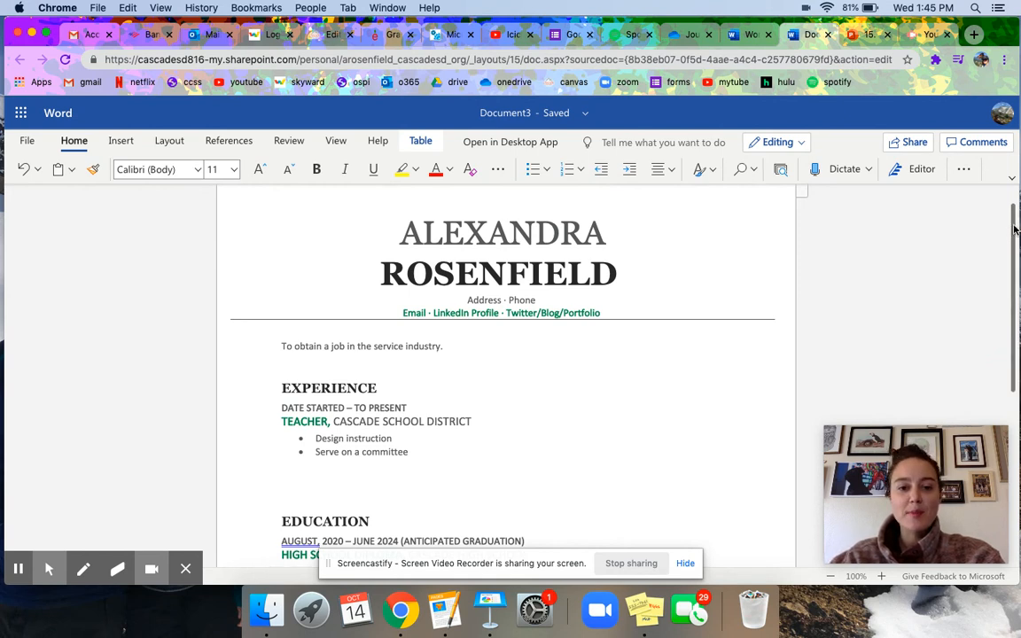
left_click_drag(1017, 226, 1013, 396)
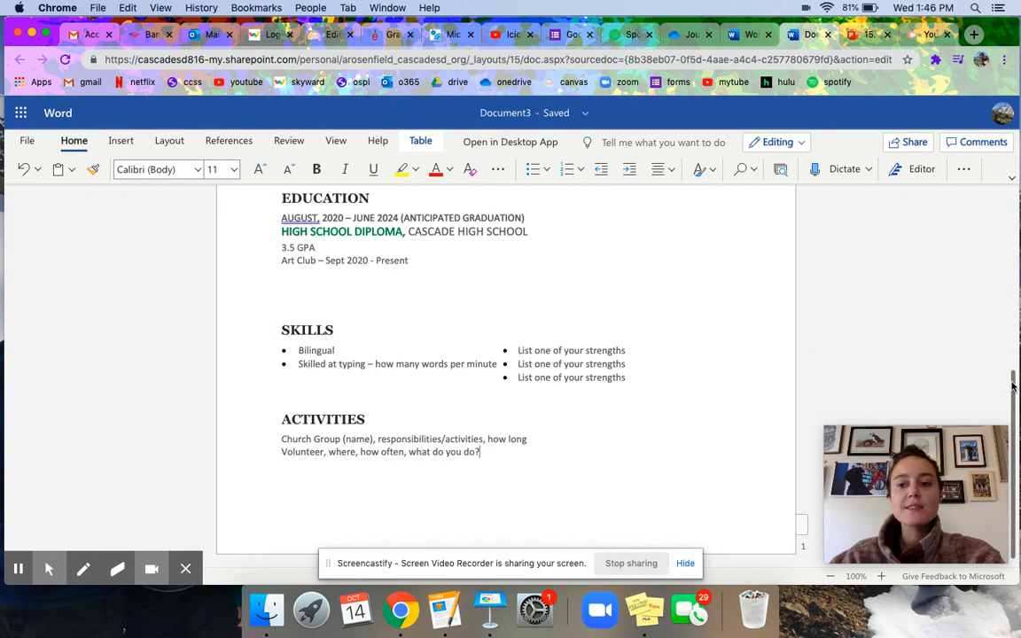
left_click_drag(1014, 386, 1018, 200)
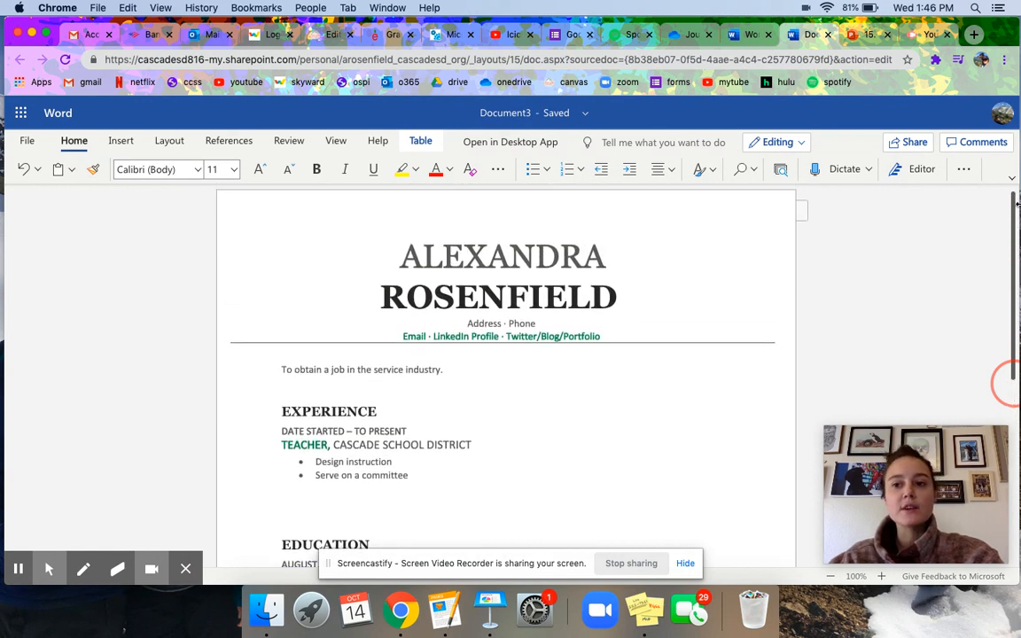